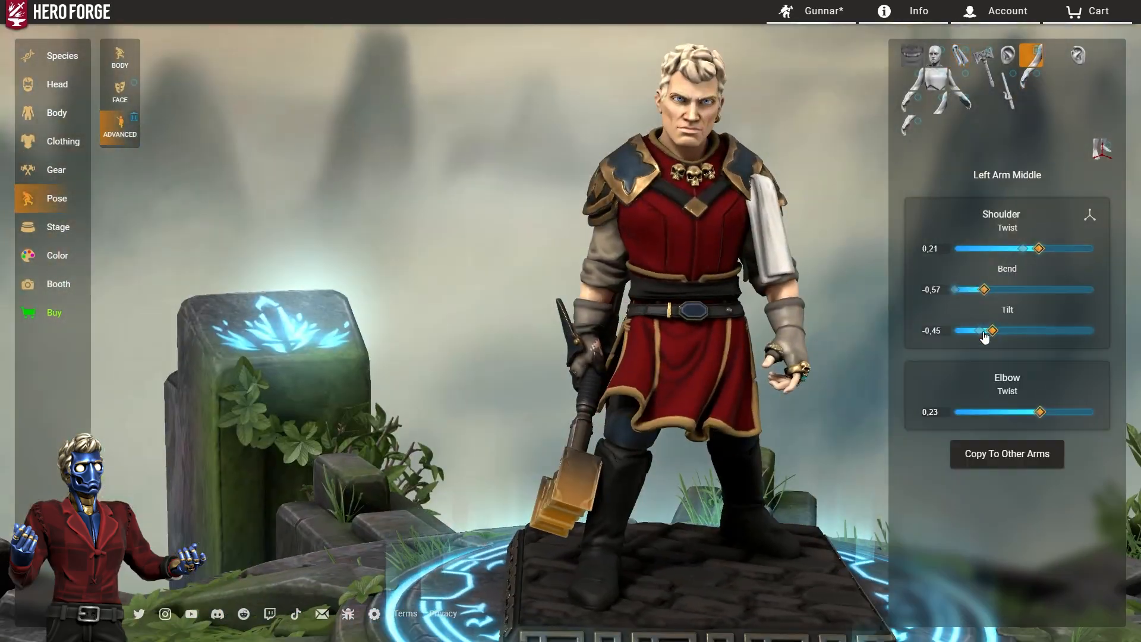
pyautogui.scroll(5, 765, 277)
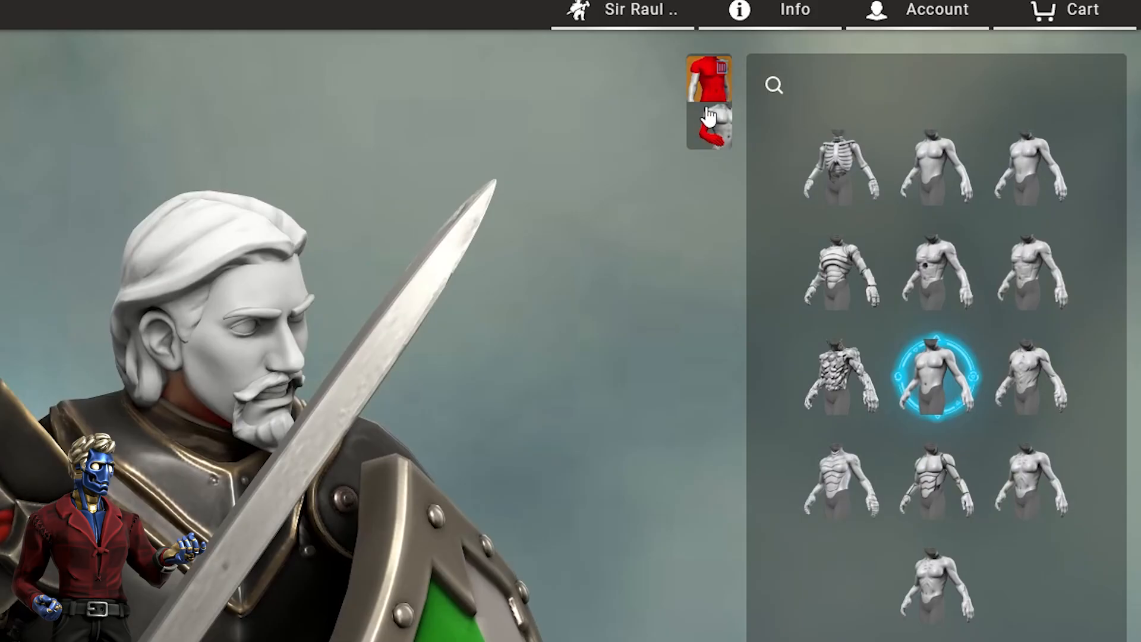
# Step: Try the Blazing Arm variant on the knight's right arm from the arm options
pyautogui.click(718, 124)
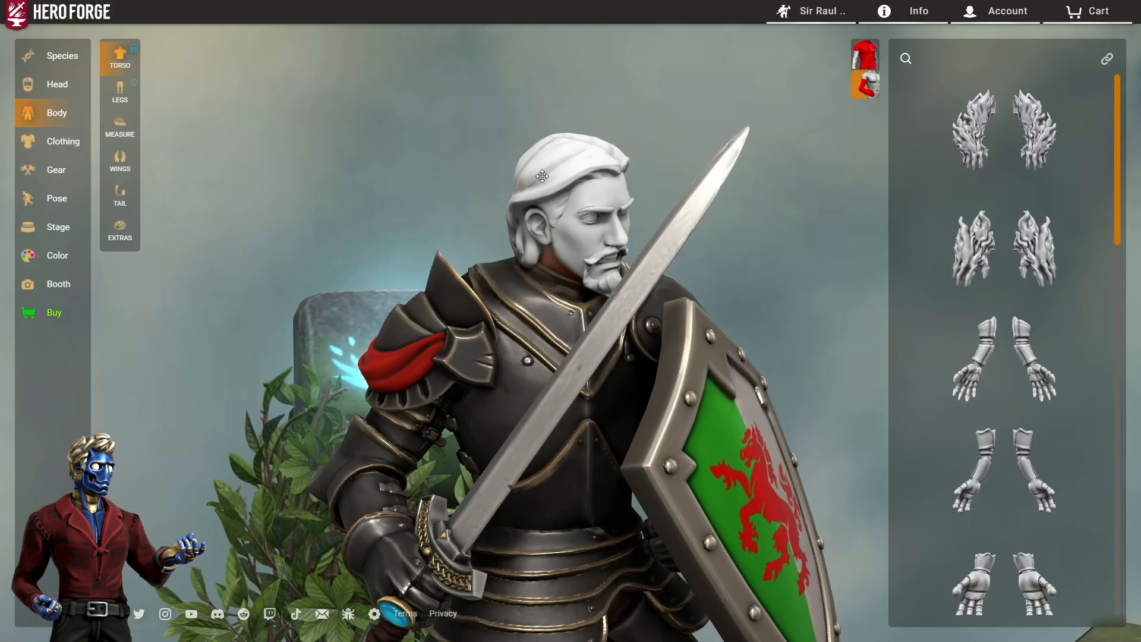
pyautogui.moveTo(962, 179)
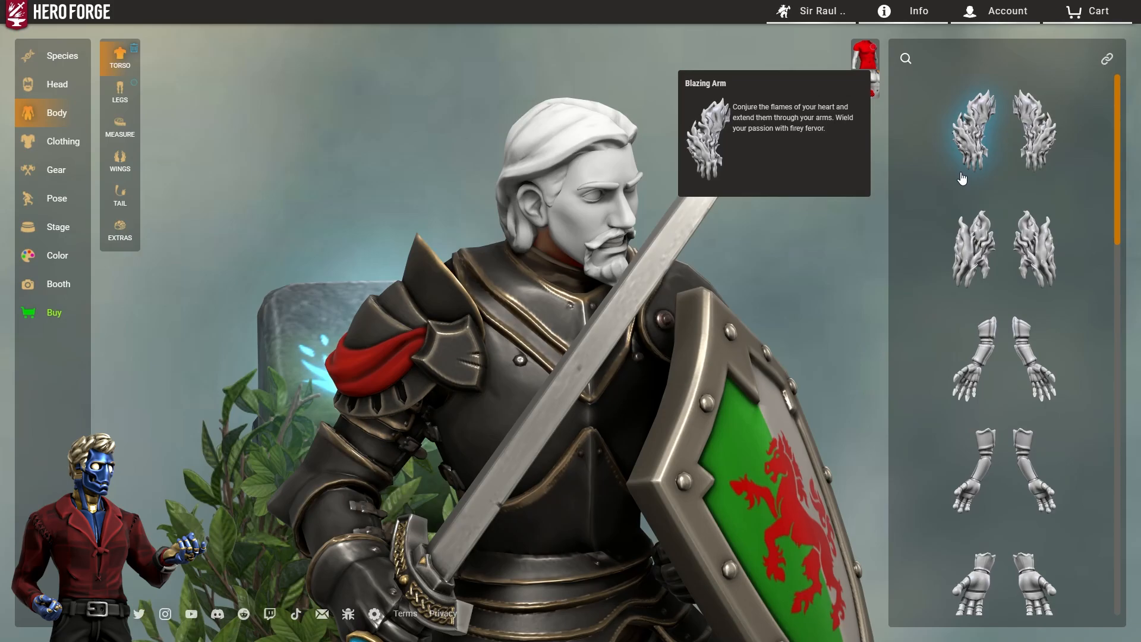
pyautogui.scroll(-3, 963, 181)
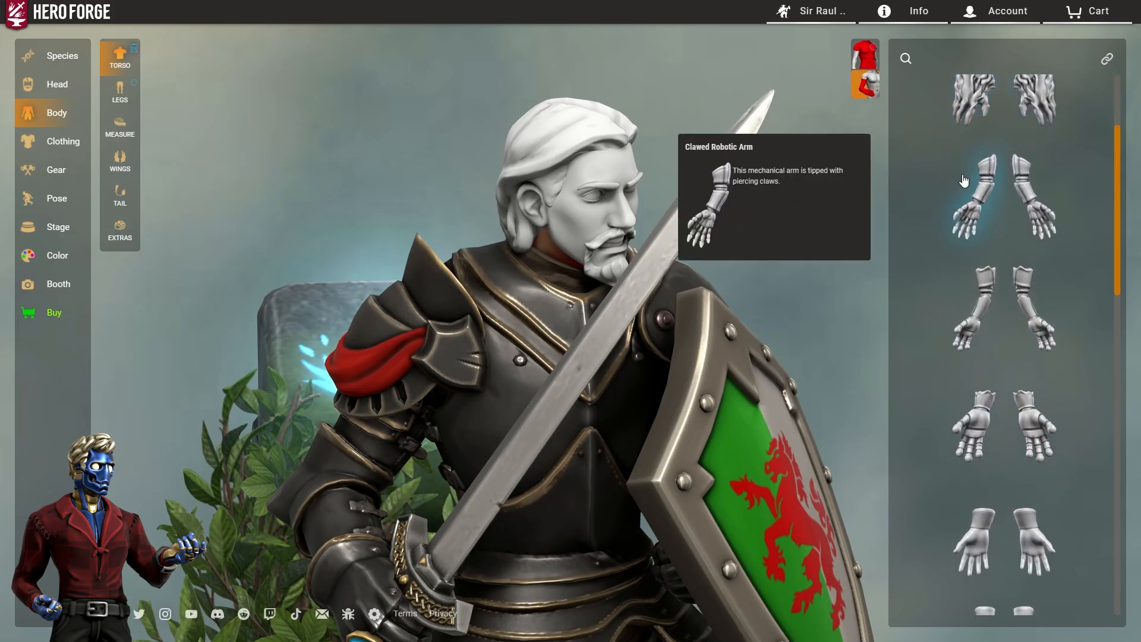
pyautogui.scroll(3, 967, 178)
pyautogui.click(973, 116)
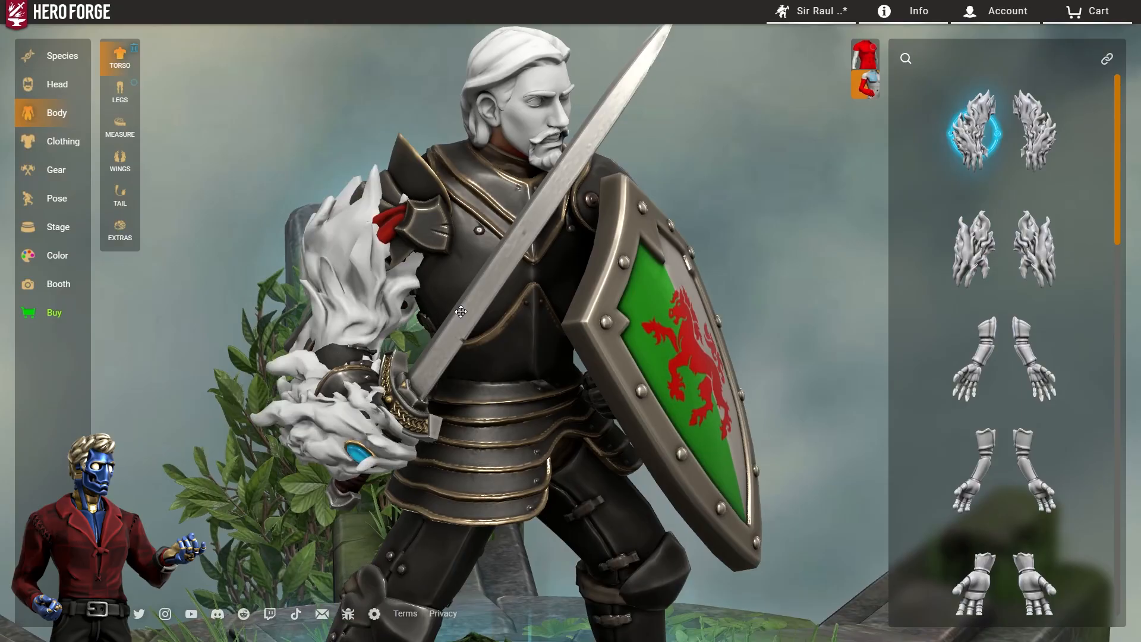
pyautogui.moveTo(529, 291); pyautogui.dragTo(409, 297)
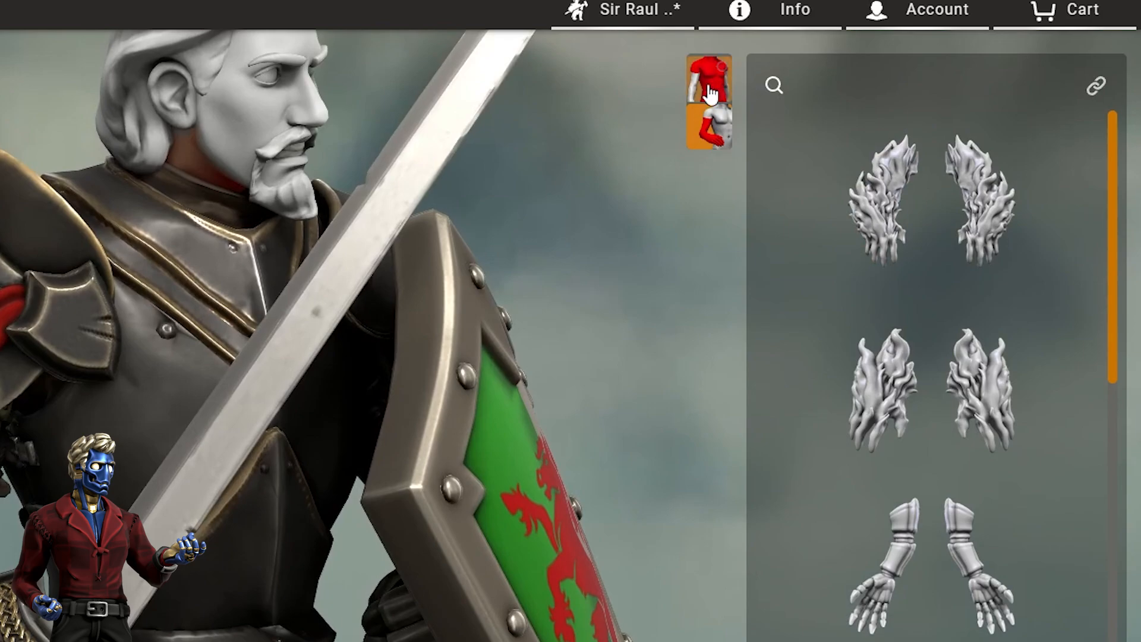
# Step: Return to the torso options and switch the knight to the four-armed XL body
pyautogui.click(710, 92)
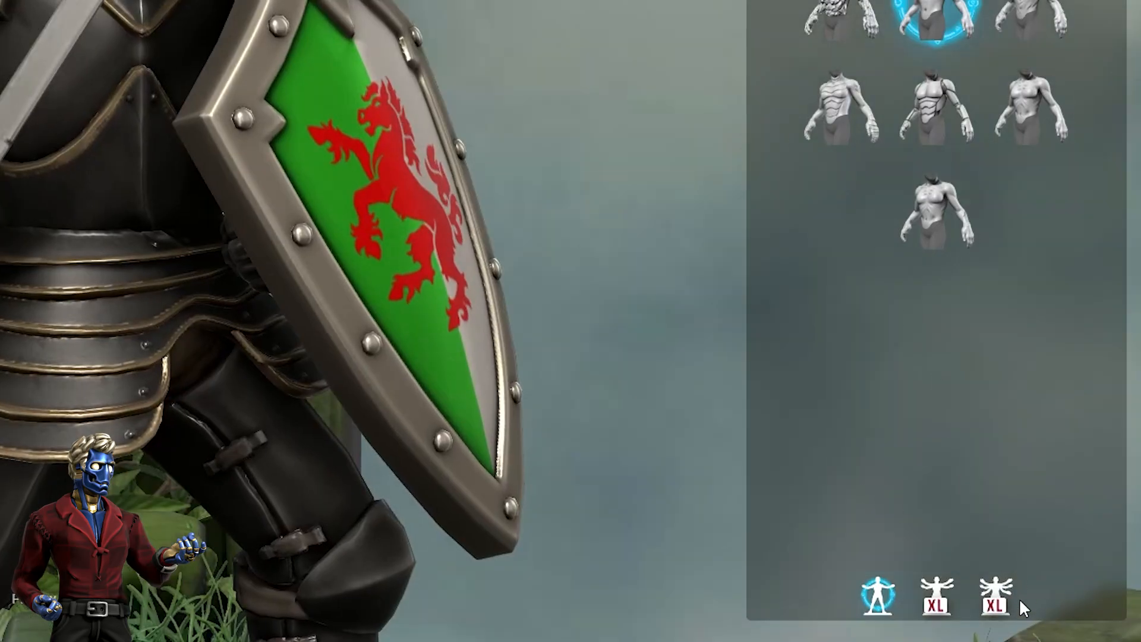
pyautogui.moveTo(453, 287); pyautogui.dragTo(542, 313, button='right')
pyautogui.moveTo(611, 604); pyautogui.dragTo(445, 90, button='right')
pyautogui.moveTo(540, 268); pyautogui.dragTo(617, 342, button='right')
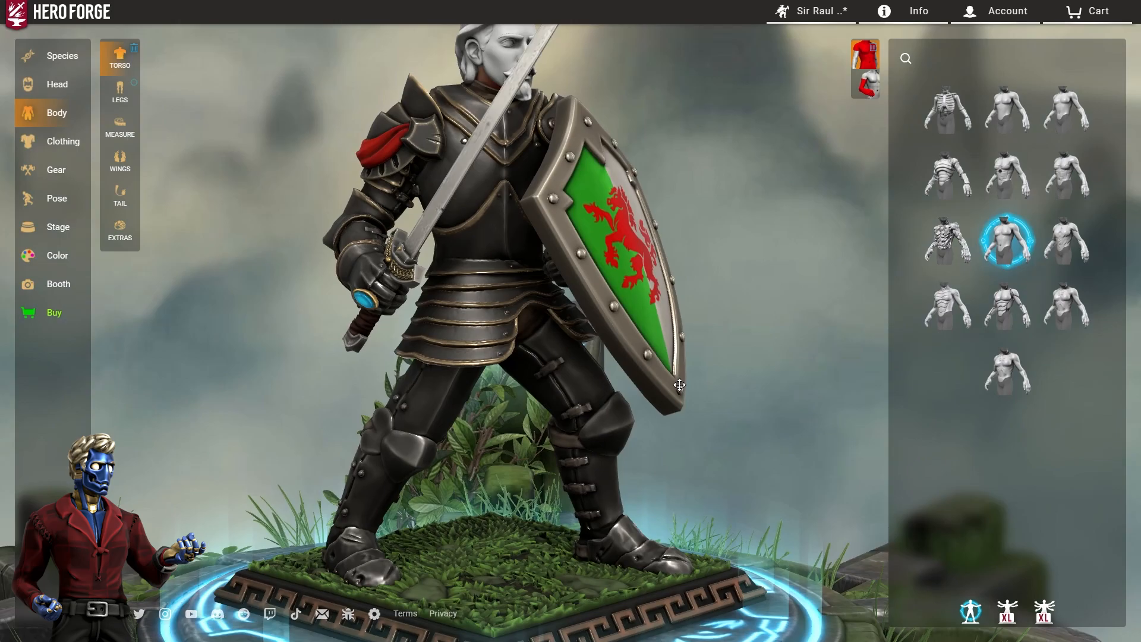
pyautogui.moveTo(487, 333); pyautogui.dragTo(636, 345)
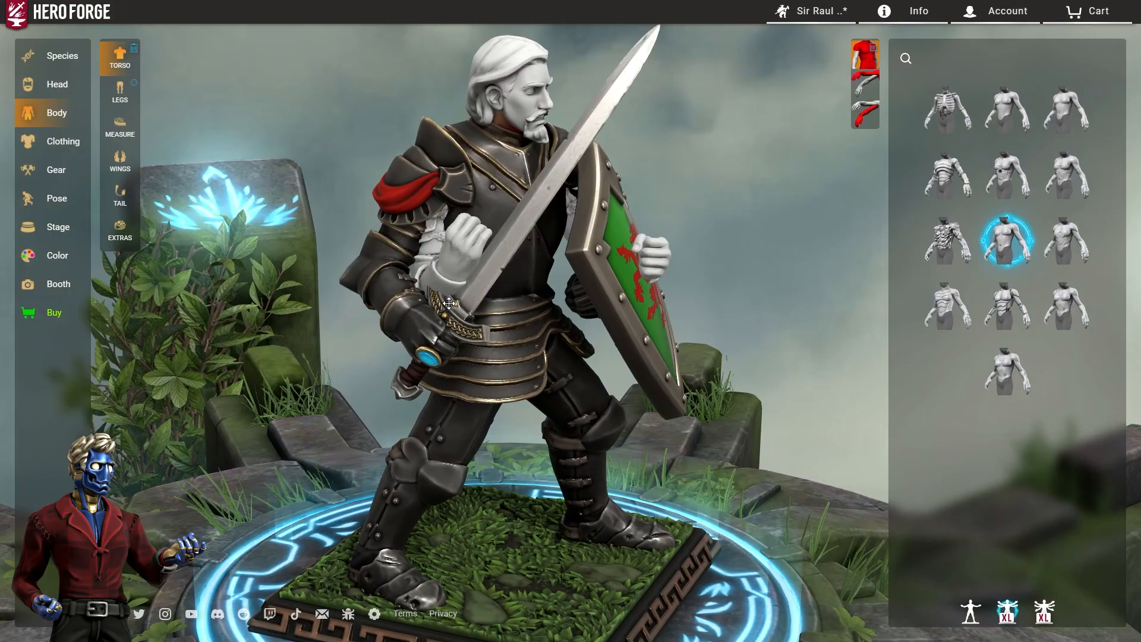
# Step: Remove the knight's extra right arm by applying Shoulder Disarticulation to the second arm pair
pyautogui.moveTo(356, 269); pyautogui.dragTo(476, 354)
pyautogui.scroll(3, 598, 297)
pyautogui.scroll(2, 476, 354)
pyautogui.scroll(-3, 476, 355)
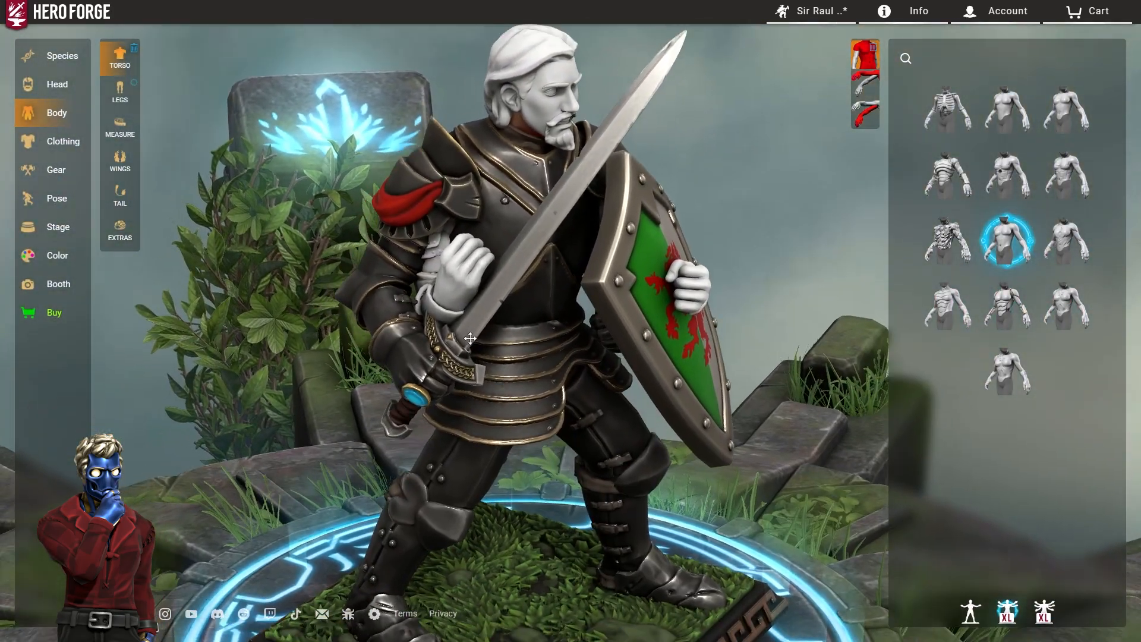
pyautogui.scroll(4, 472, 354)
pyautogui.scroll(-3, 472, 354)
pyautogui.scroll(4, 553, 323)
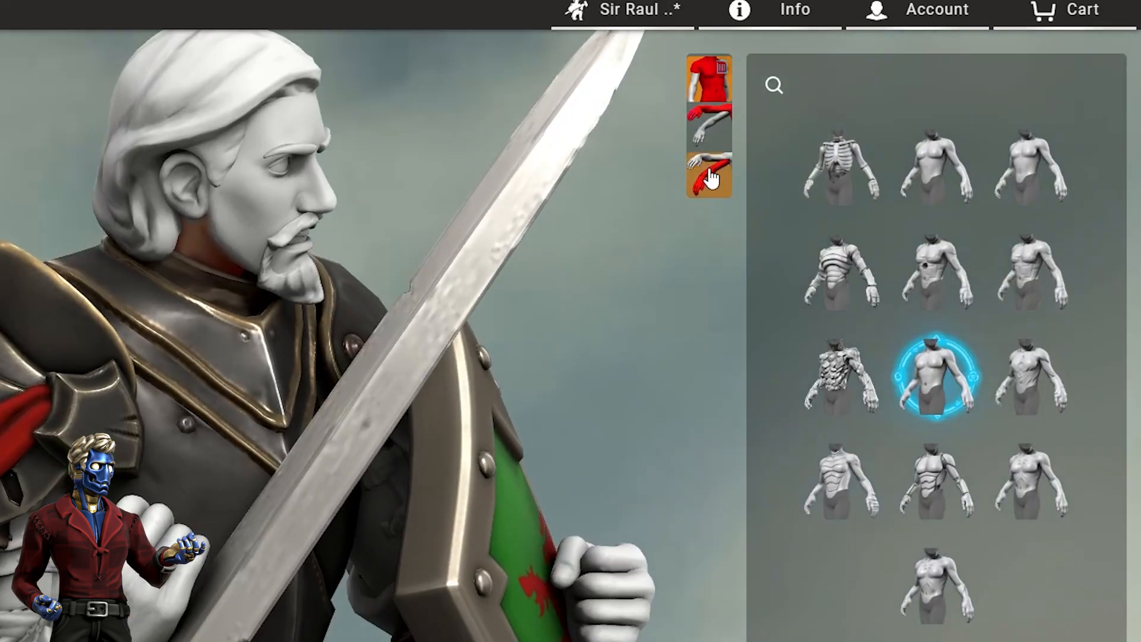
pyautogui.click(712, 178)
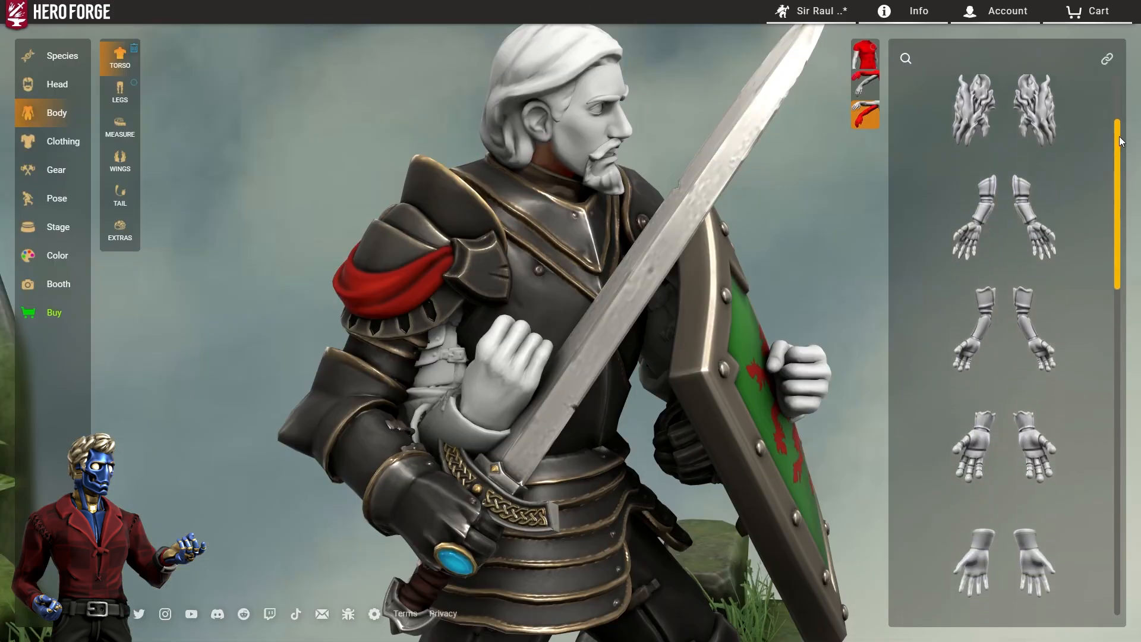
pyautogui.moveTo(1121, 402); pyautogui.dragTo(1121, 485)
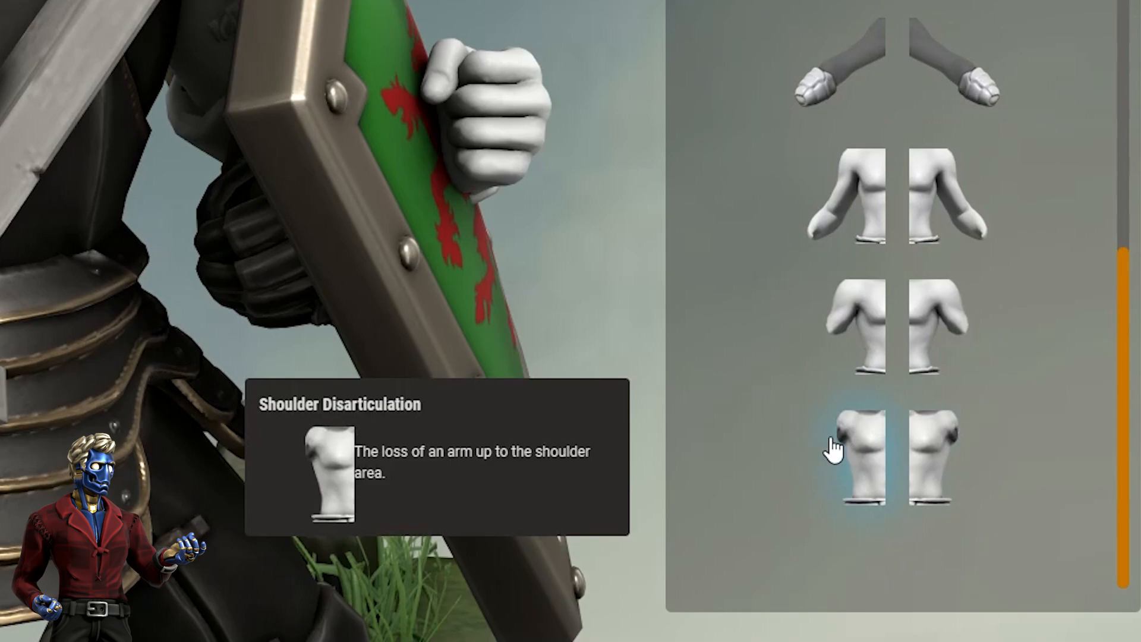
pyautogui.click(846, 442)
pyautogui.moveTo(585, 371); pyautogui.dragTo(328, 364)
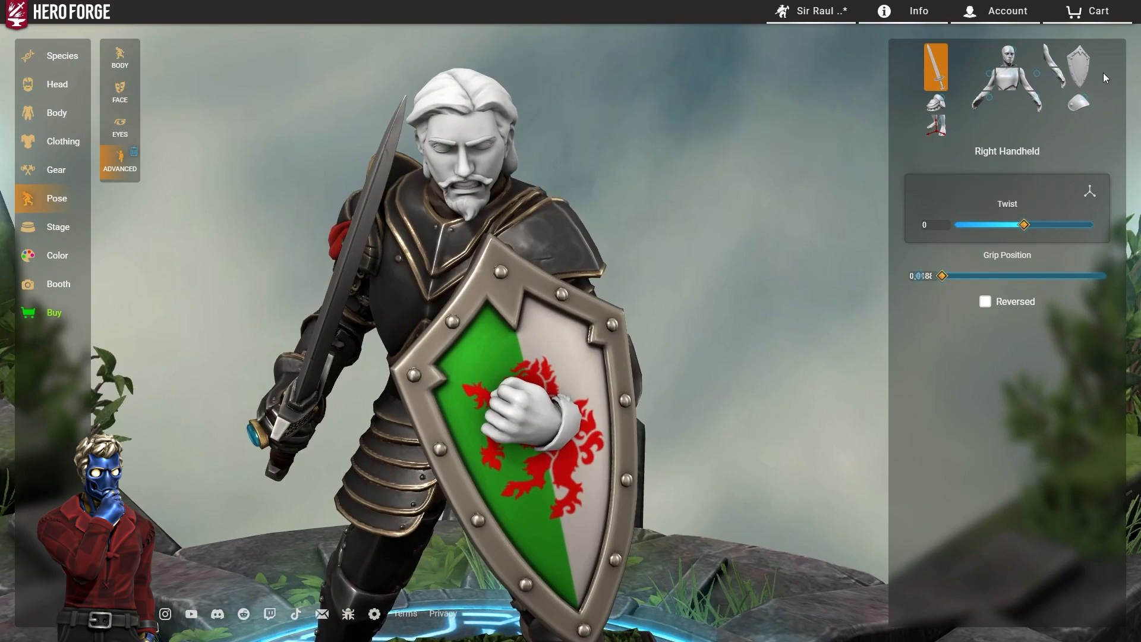
# Step: Select the middle left arm in advanced posing and set its shoulder bend to -0.2 and tilt to 1
pyautogui.click(1054, 66)
pyautogui.moveTo(1020, 307); pyautogui.dragTo(1107, 306)
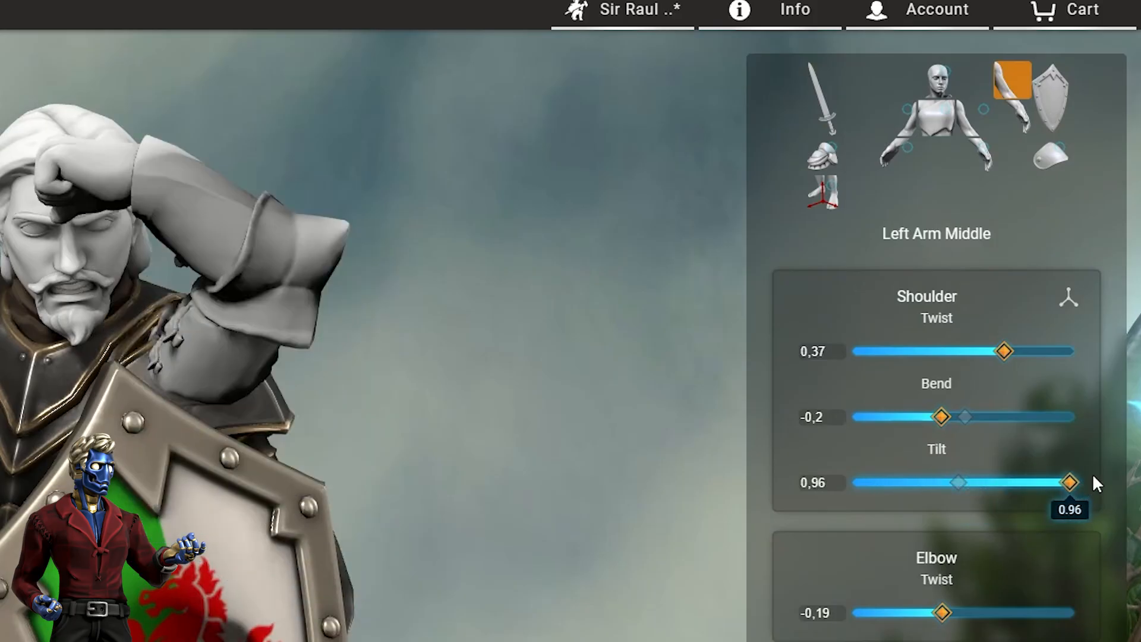
pyautogui.moveTo(343, 471); pyautogui.dragTo(546, 342)
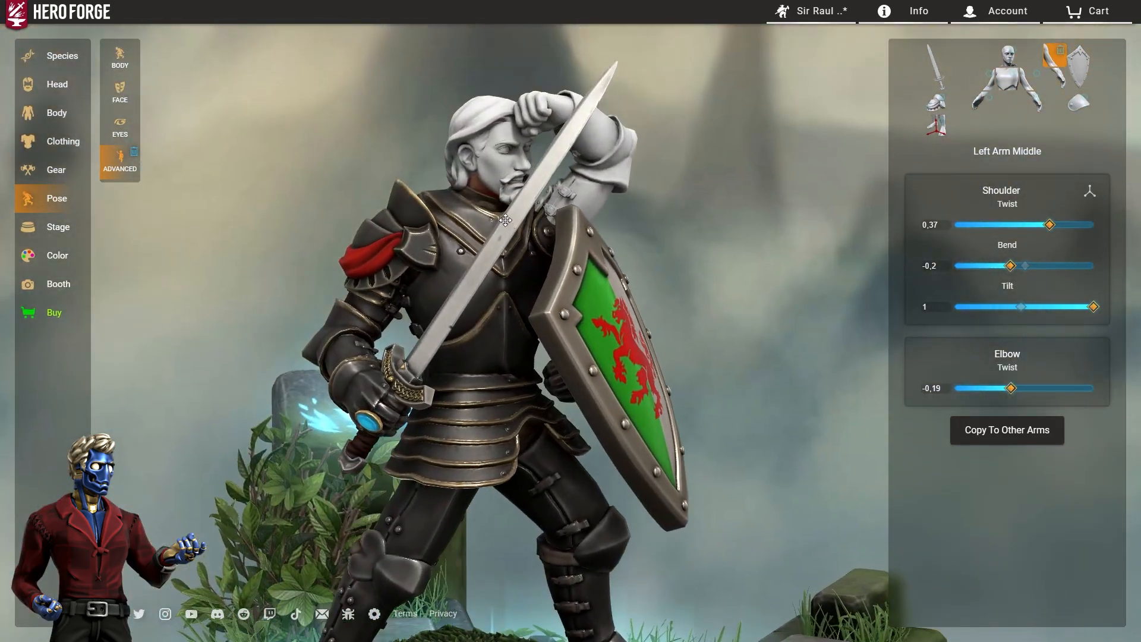
pyautogui.scroll(5, 546, 341)
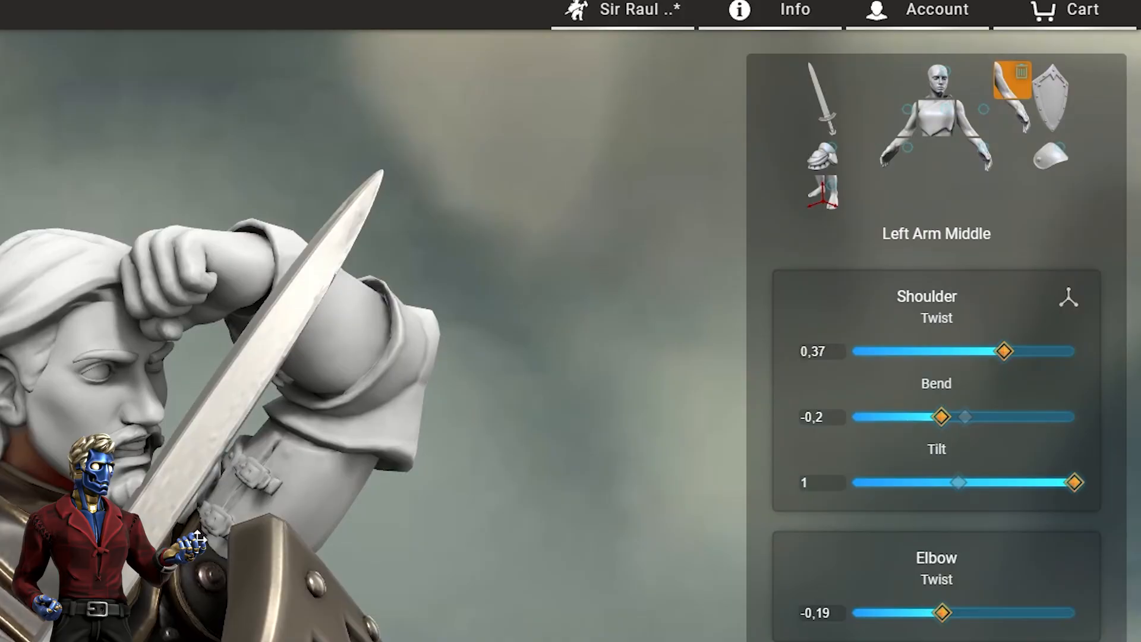
pyautogui.moveTo(198, 538); pyautogui.dragTo(379, 468)
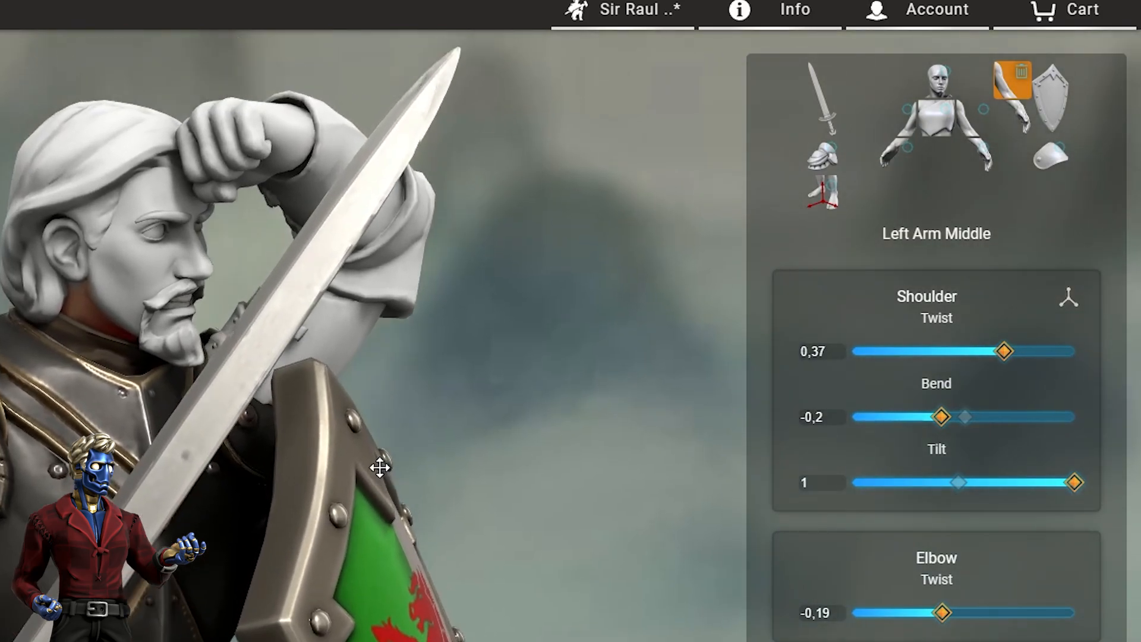
# Step: Set the middle left arm's shoulder tilt to -1 and its shoulder bend to 0.61
pyautogui.moveTo(998, 496); pyautogui.dragTo(868, 533)
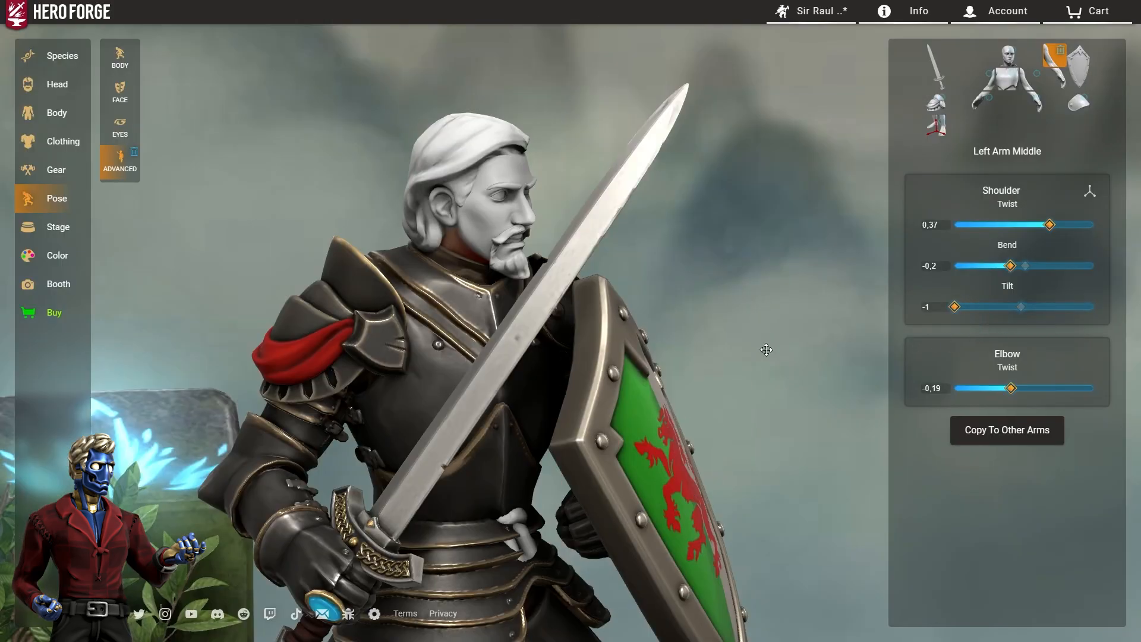
pyautogui.moveTo(766, 350); pyautogui.dragTo(668, 332)
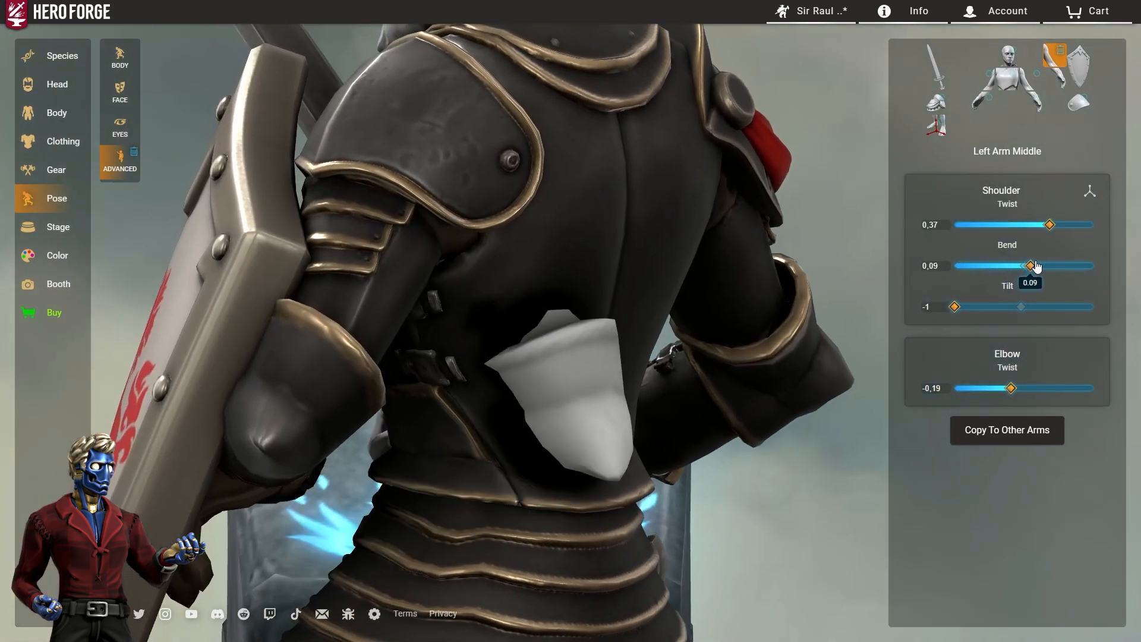
pyautogui.moveTo(1058, 262); pyautogui.dragTo(1016, 265)
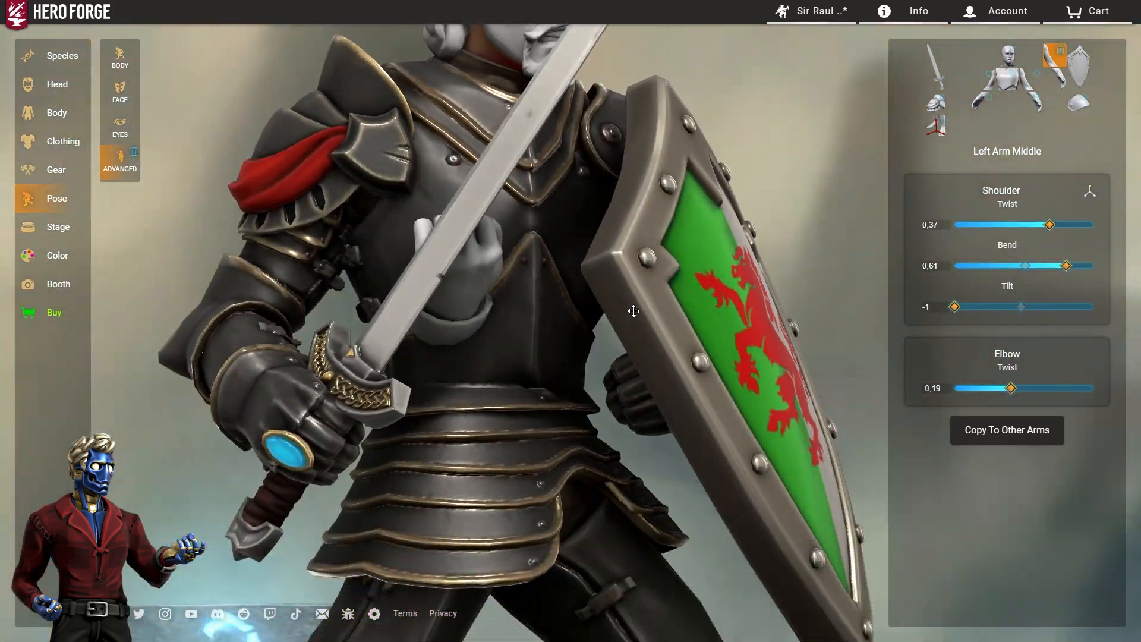
pyautogui.scroll(-3, 272, 292)
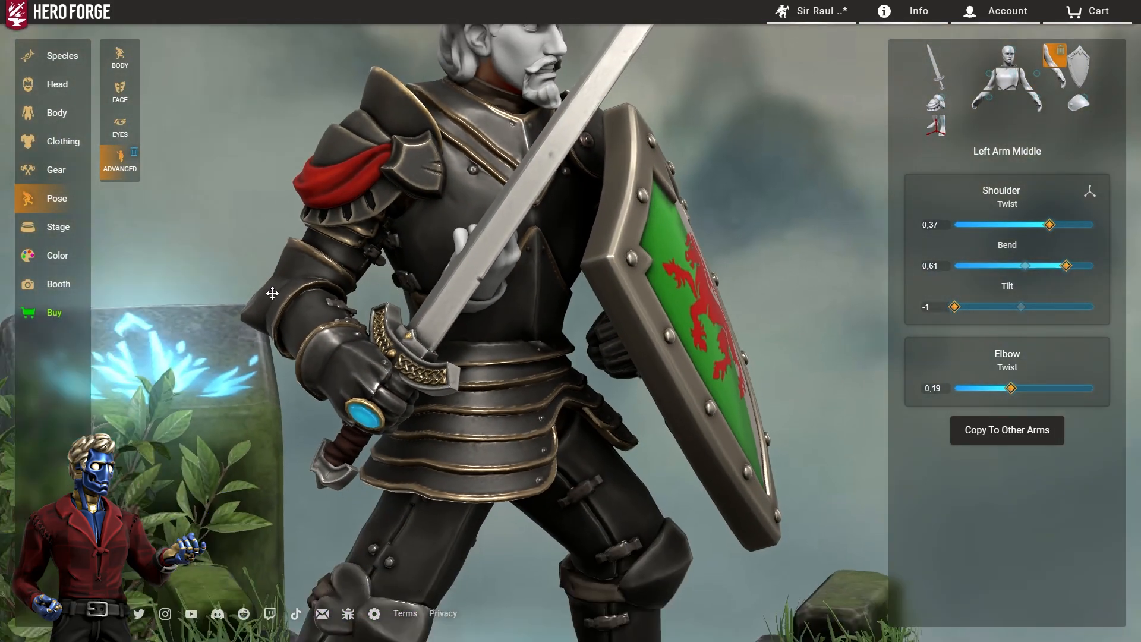
# Step: Look at the knight's current pose in the body pose library and return to advanced posing
pyautogui.click(112, 59)
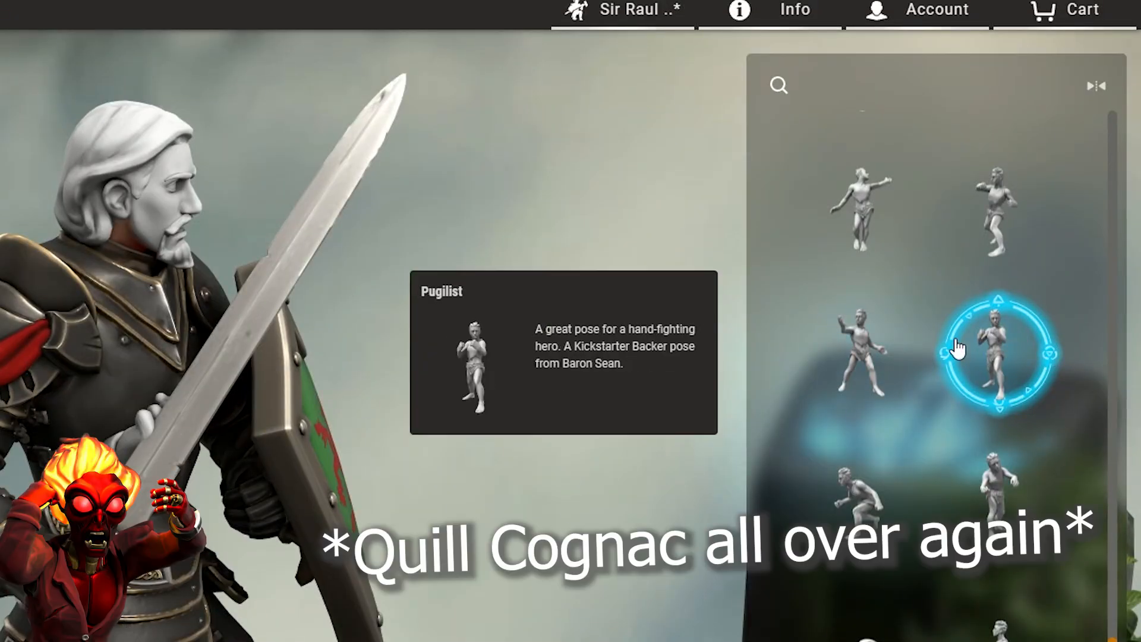
pyautogui.moveTo(343, 442); pyautogui.dragTo(216, 394)
pyautogui.scroll(-2, 216, 395)
pyautogui.click(120, 162)
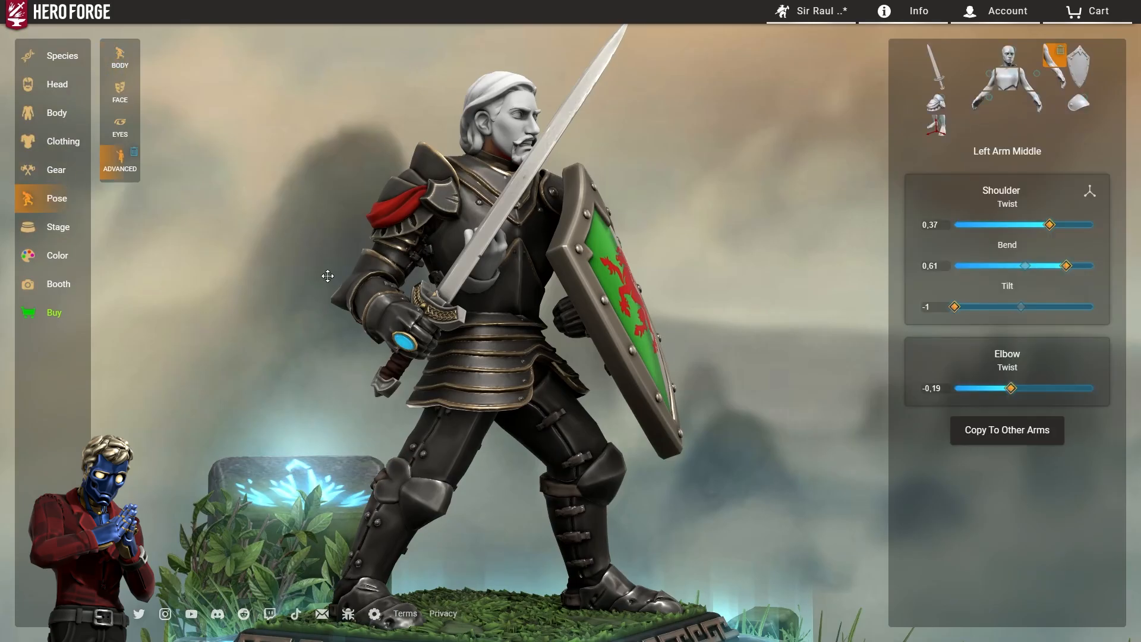
# Step: Set the middle left arm's shoulder twist to -0.15, bend to 0.8 and tilt to -0.85
pyautogui.scroll(2, 326, 275)
pyautogui.moveTo(326, 275); pyautogui.dragTo(832, 309)
pyautogui.scroll(-3, 456, 303)
pyautogui.scroll(3, 665, 272)
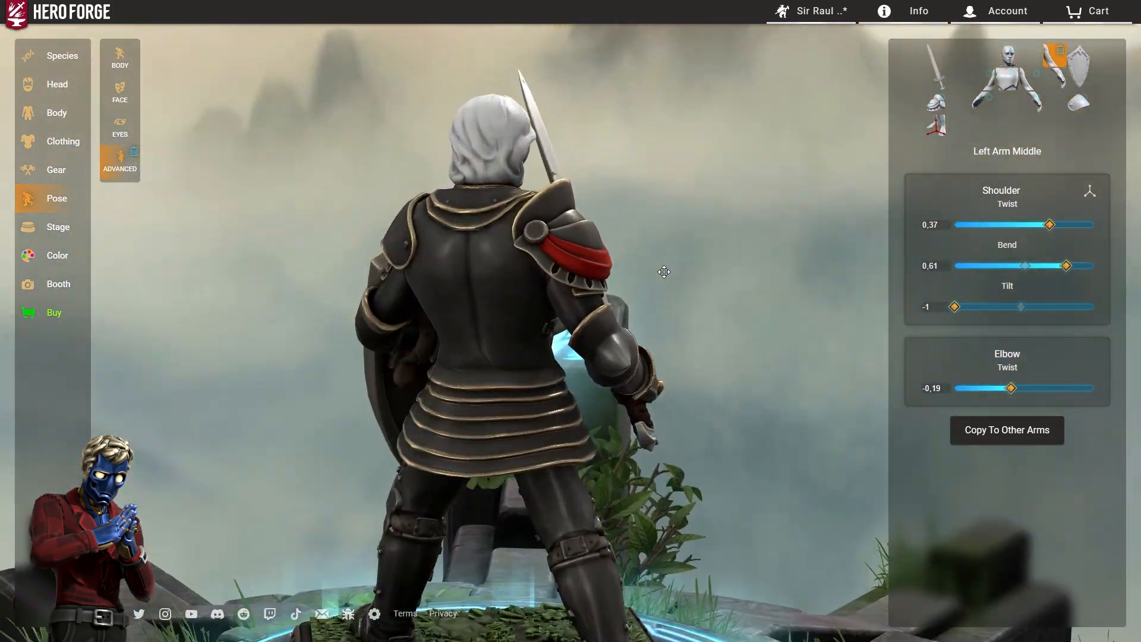
pyautogui.moveTo(665, 272); pyautogui.dragTo(222, 242)
pyautogui.scroll(5, 221, 241)
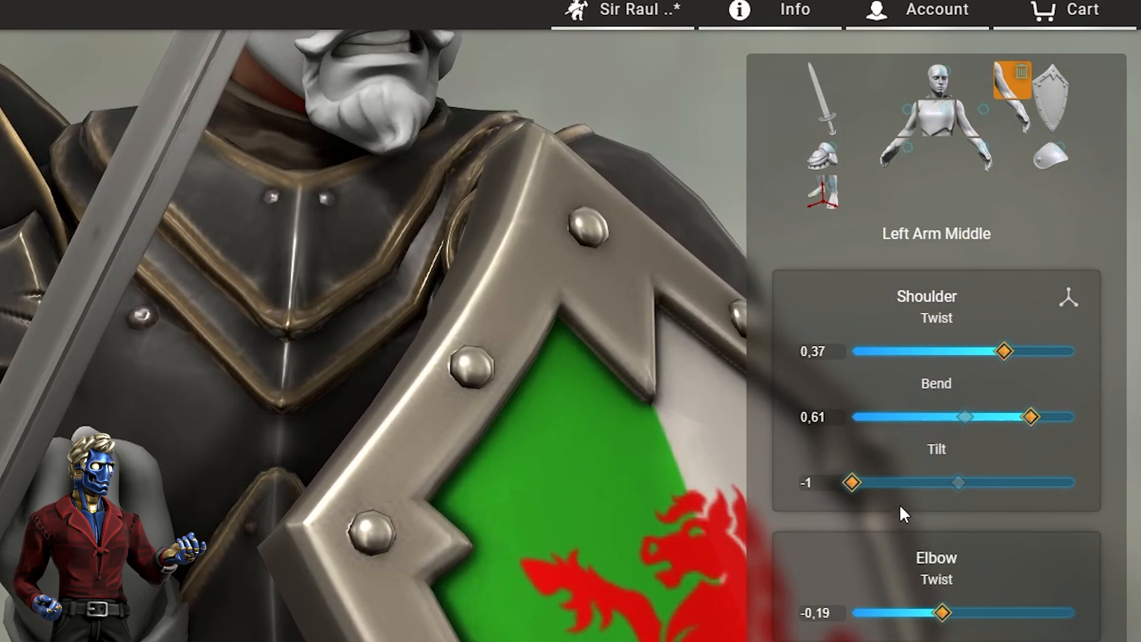
pyautogui.moveTo(954, 307)
pyautogui.mouseDown()
pyautogui.moveTo(1016, 306)
pyautogui.moveTo(974, 310)
pyautogui.mouseUp()
pyautogui.moveTo(883, 488)
pyautogui.mouseDown()
pyautogui.moveTo(947, 483)
pyautogui.moveTo(878, 499)
pyautogui.mouseUp()
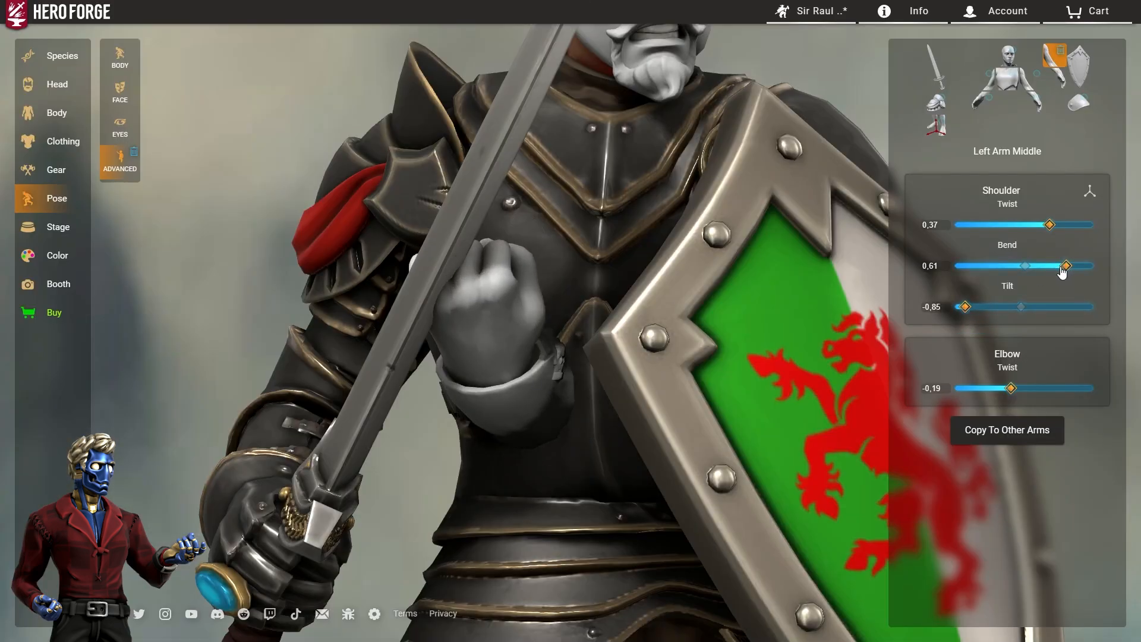
pyautogui.moveTo(1062, 272); pyautogui.dragTo(1079, 251)
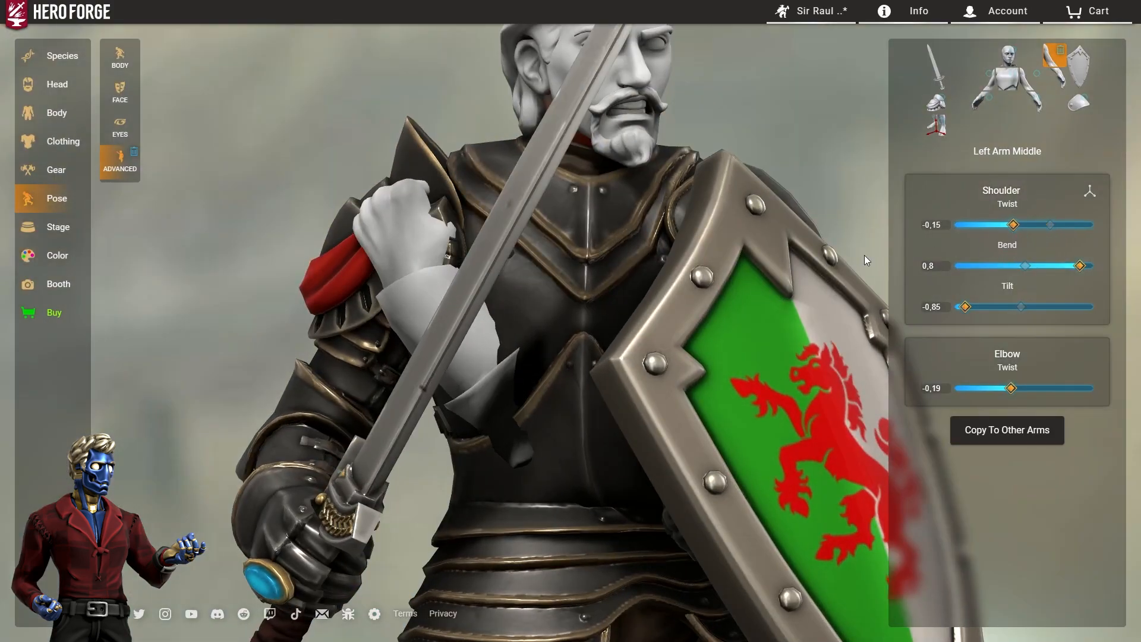
# Step: Adjust the middle left arm's shoulder bend to 0.38 to tuck the arm into the torso
pyautogui.moveTo(864, 255); pyautogui.dragTo(1088, 264)
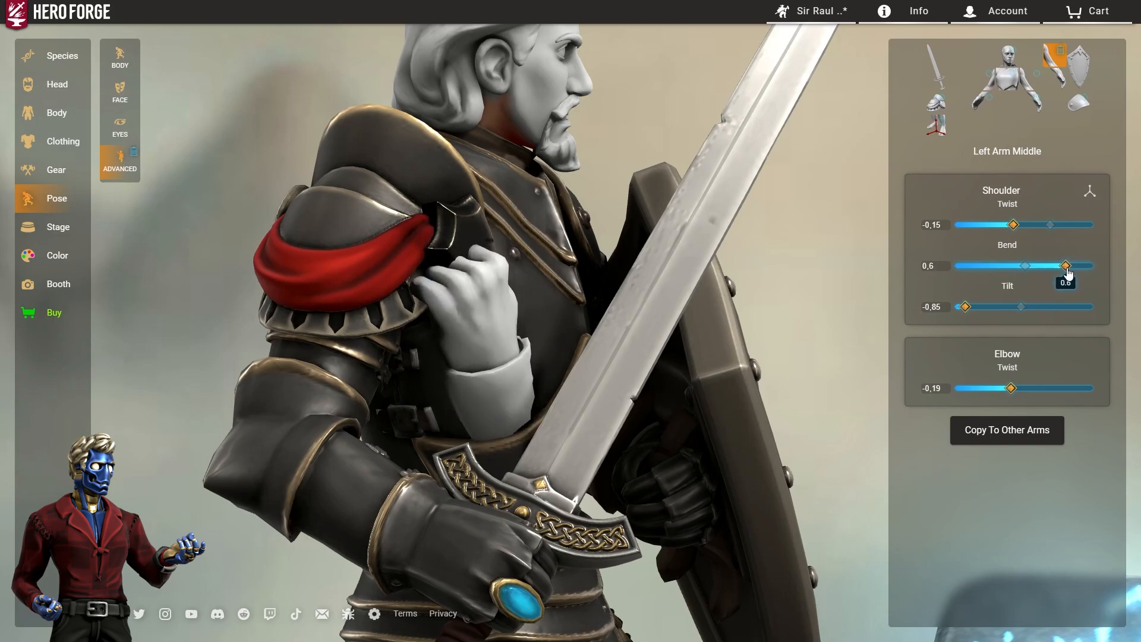
pyautogui.moveTo(420, 256); pyautogui.dragTo(799, 261)
pyautogui.moveTo(291, 350); pyautogui.dragTo(363, 336)
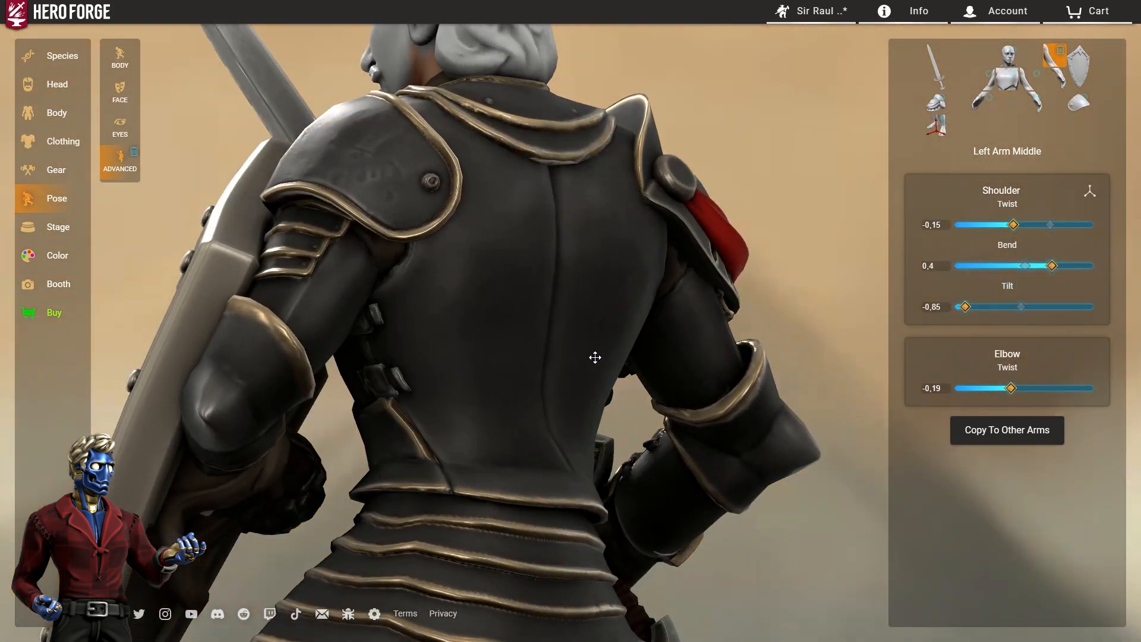
pyautogui.moveTo(618, 333); pyautogui.dragTo(546, 342)
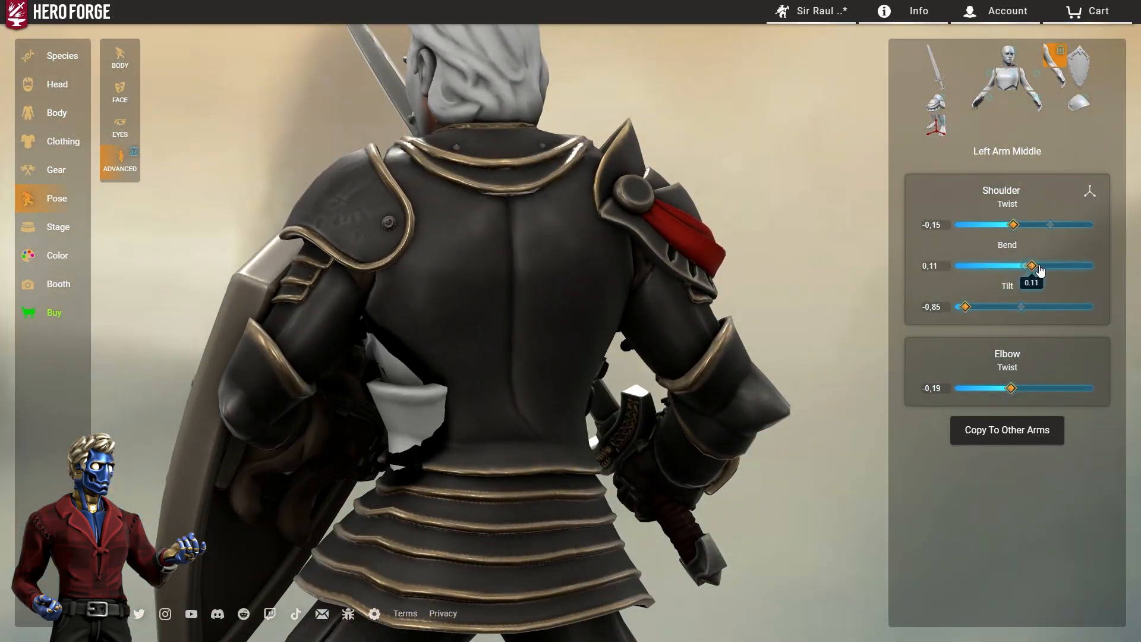
pyautogui.moveTo(745, 299); pyautogui.dragTo(655, 351)
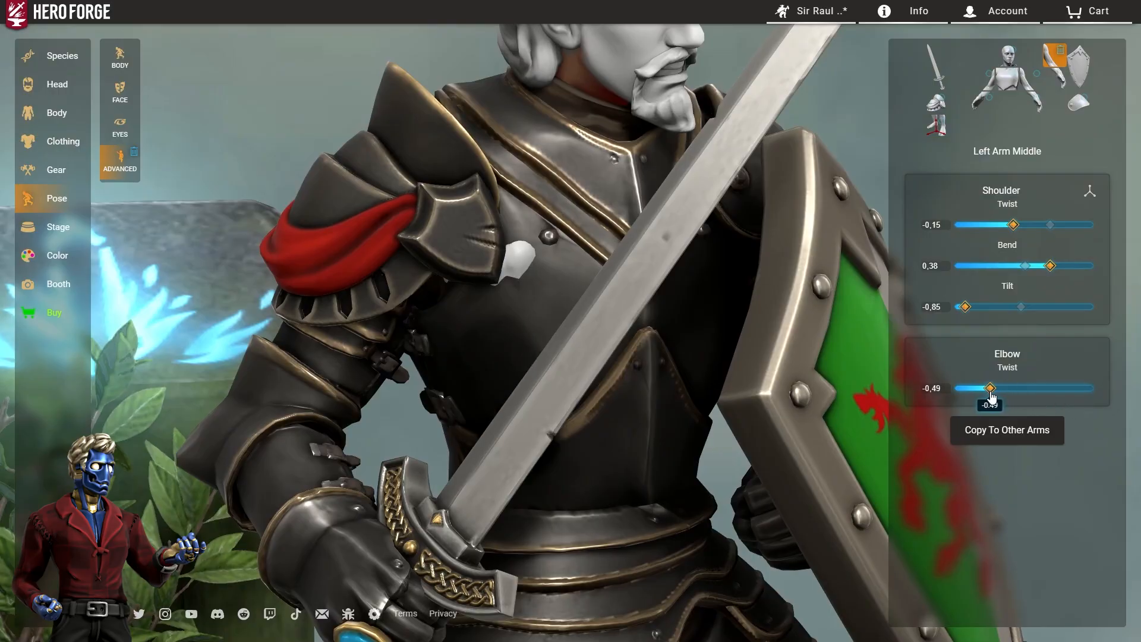
# Step: Set the middle left arm's elbow twist to -0.58 and check the torso for any protruding parts of the extra arm
pyautogui.moveTo(615, 431); pyautogui.dragTo(611, 364)
pyautogui.scroll(-3, 611, 364)
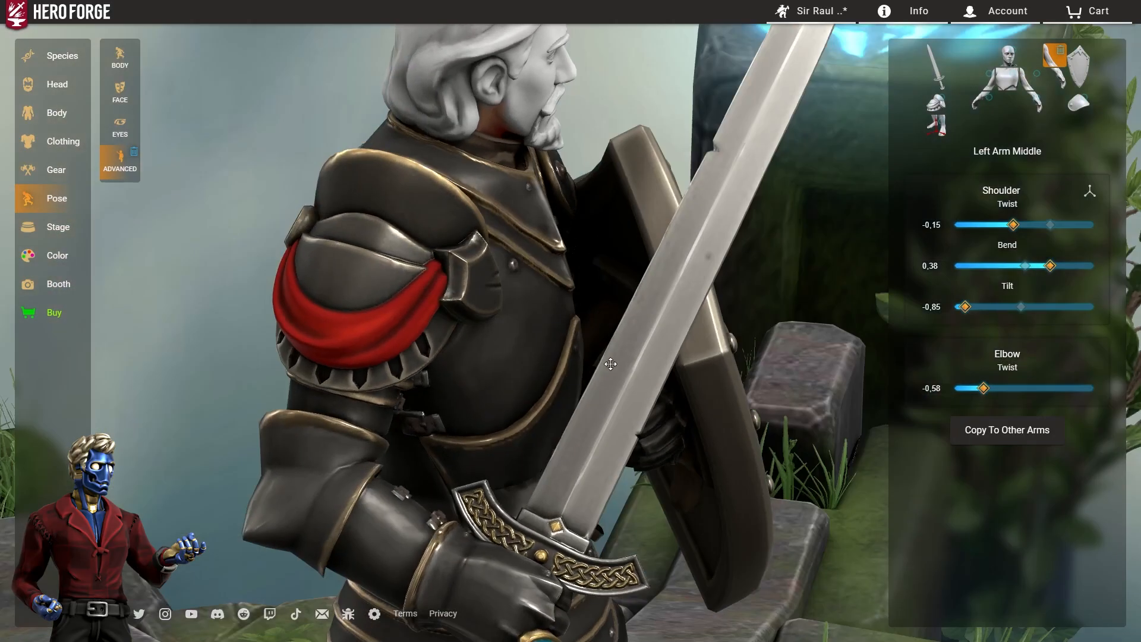
pyautogui.scroll(5, 578, 351)
pyautogui.moveTo(578, 351); pyautogui.dragTo(540, 262, button='right')
pyautogui.scroll(-2, 553, 242)
pyautogui.scroll(-5, 553, 241)
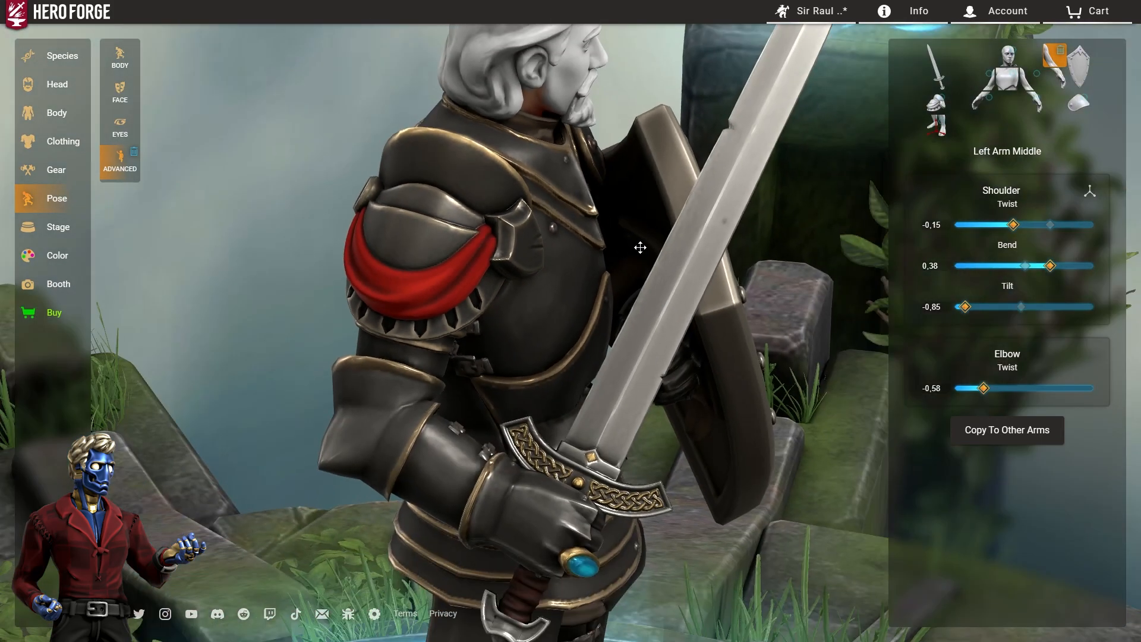
pyautogui.moveTo(639, 247); pyautogui.dragTo(540, 293)
pyautogui.scroll(-2, 540, 293)
pyautogui.moveTo(540, 293); pyautogui.dragTo(595, 296, button='right')
pyautogui.moveTo(594, 296); pyautogui.dragTo(522, 242)
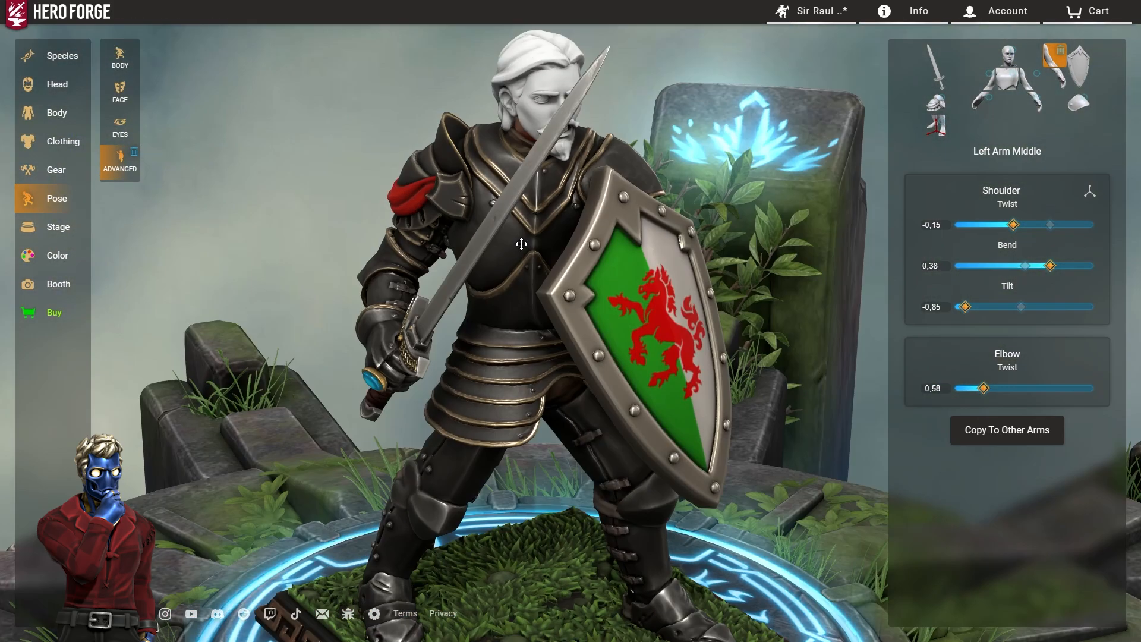
# Step: Inspect the knight's torso and shield side from several angles for any visible part of the extra arm
pyautogui.moveTo(522, 242); pyautogui.dragTo(553, 249, button='right')
pyautogui.moveTo(552, 249); pyautogui.dragTo(571, 220)
pyautogui.scroll(3, 570, 220)
pyautogui.moveTo(571, 220); pyautogui.dragTo(593, 314, button='right')
pyautogui.scroll(-3, 593, 314)
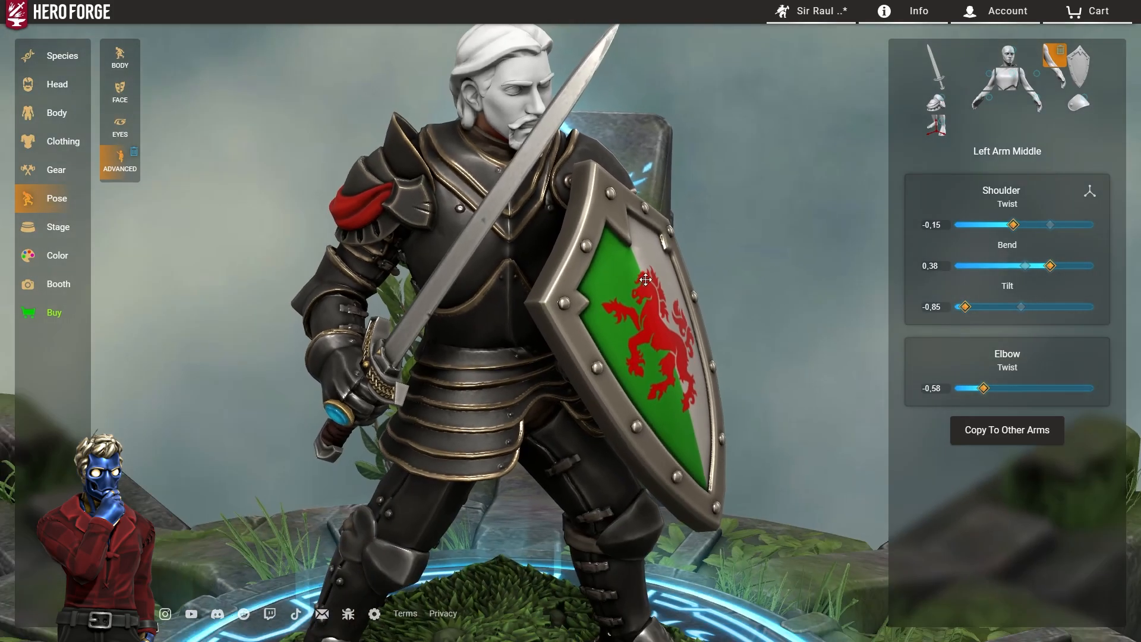
pyautogui.moveTo(784, 156); pyautogui.dragTo(704, 166)
pyautogui.scroll(2, 704, 166)
# Step: Try raising the shield-bearing left arm with a shoulder bend of -1 and tilt of 0.4, and undo both changes
pyautogui.click(1029, 86)
pyautogui.scroll(-3, 535, 131)
pyautogui.moveTo(535, 131); pyautogui.dragTo(397, 135)
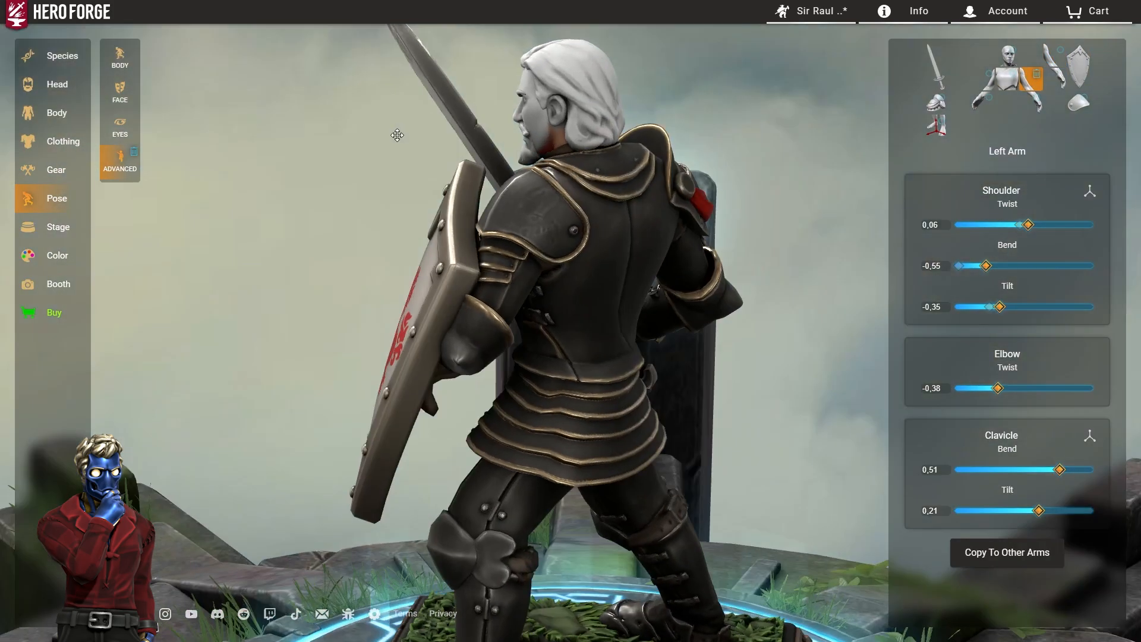
pyautogui.scroll(3, 535, 213)
pyautogui.moveTo(660, 220); pyautogui.dragTo(537, 224)
pyautogui.moveTo(238, 202); pyautogui.dragTo(397, 266, button='right')
pyautogui.scroll(-2, 397, 267)
pyautogui.moveTo(397, 266); pyautogui.dragTo(350, 267)
pyautogui.scroll(3, 608, 242)
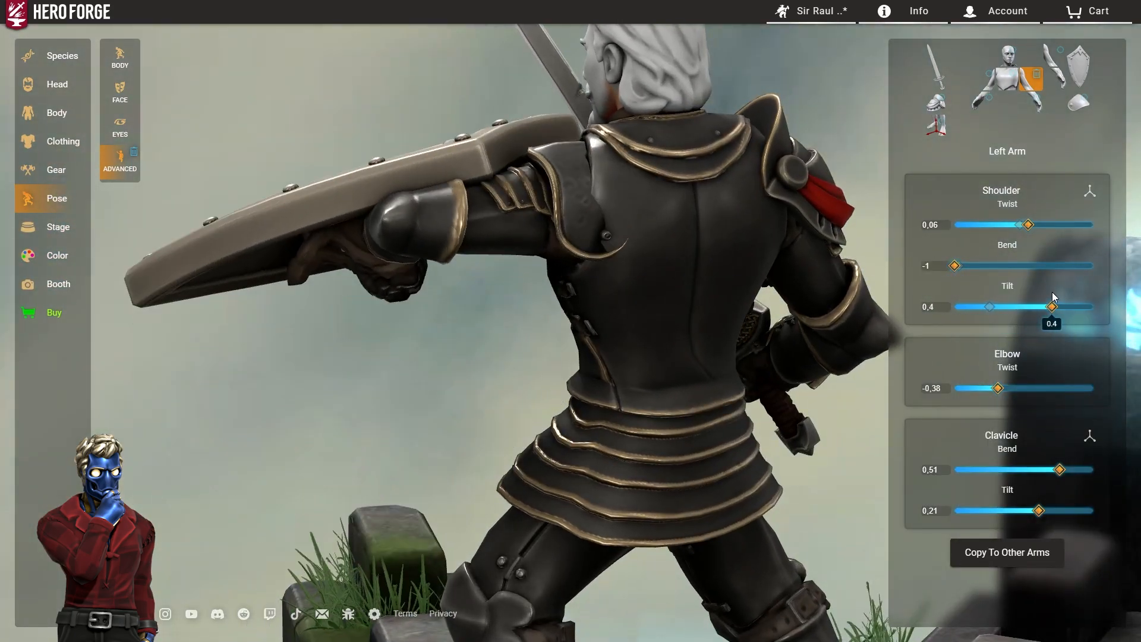
pyautogui.moveTo(1052, 297); pyautogui.dragTo(1053, 296)
pyautogui.moveTo(362, 279); pyautogui.dragTo(804, 252)
pyautogui.moveTo(475, 202); pyautogui.dragTo(590, 387)
pyautogui.hotkey('ctrl', 'z')
pyautogui.hotkey('ctrl', 'z')
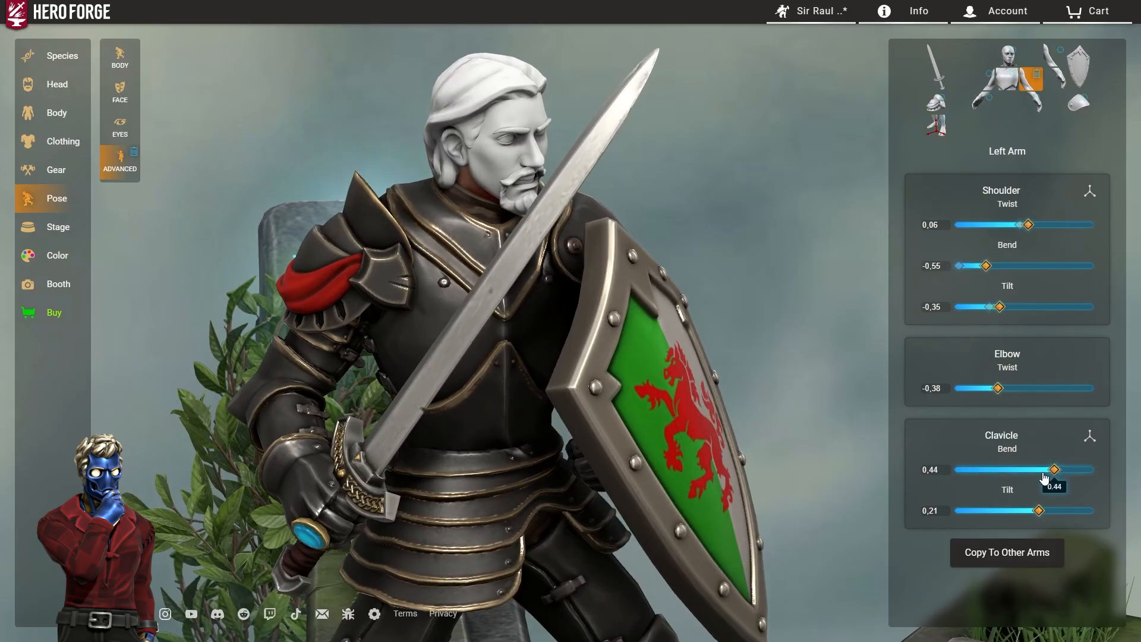
# Step: Set the left arm's clavicle bend to -0.59 and clavicle tilt to 1, checking how the extra arm follows
pyautogui.moveTo(1044, 477); pyautogui.dragTo(1005, 480)
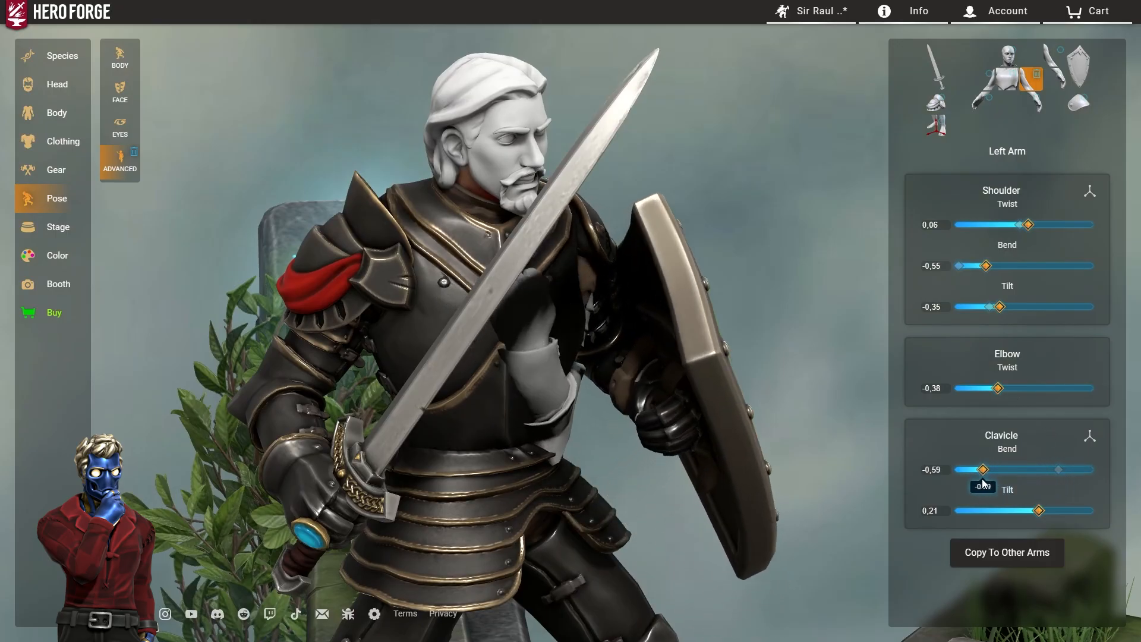
pyautogui.moveTo(638, 384); pyautogui.dragTo(511, 386)
pyautogui.scroll(3, 535, 381)
pyautogui.moveTo(1039, 514); pyautogui.dragTo(1096, 509)
pyautogui.moveTo(667, 440); pyautogui.dragTo(659, 285)
pyautogui.scroll(-3, 658, 285)
pyautogui.scroll(3, 655, 285)
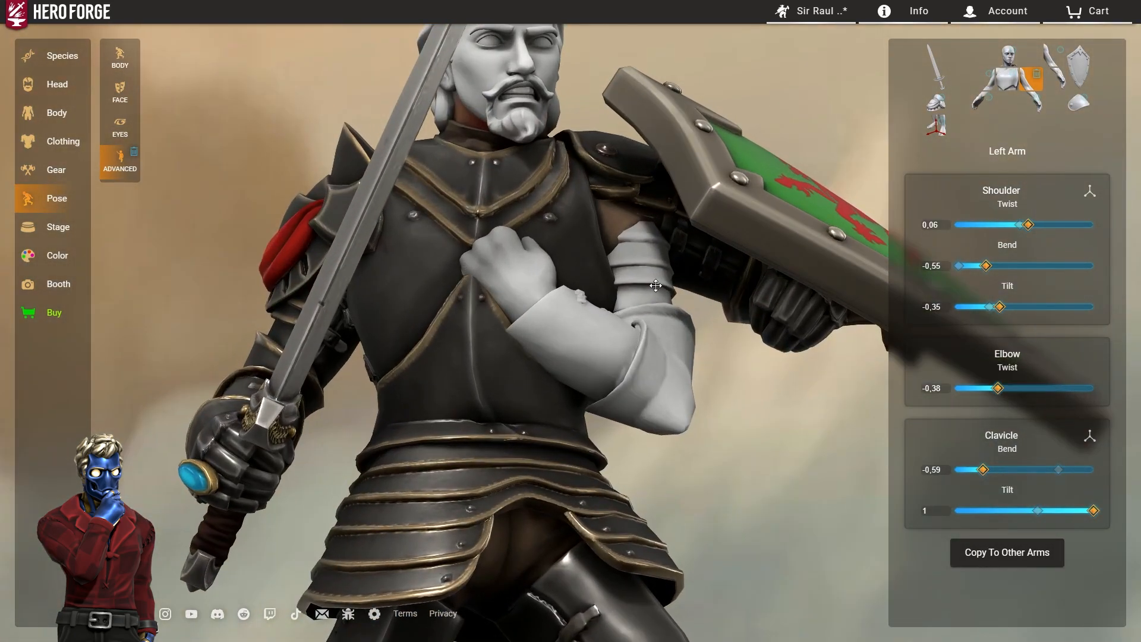
# Step: Set the middle left arm's shoulder twist to -0.41, bend to 0.51 and tilt to -1, checking front and back
pyautogui.scroll(-2, 655, 285)
pyautogui.click(1045, 64)
pyautogui.scroll(2, 593, 282)
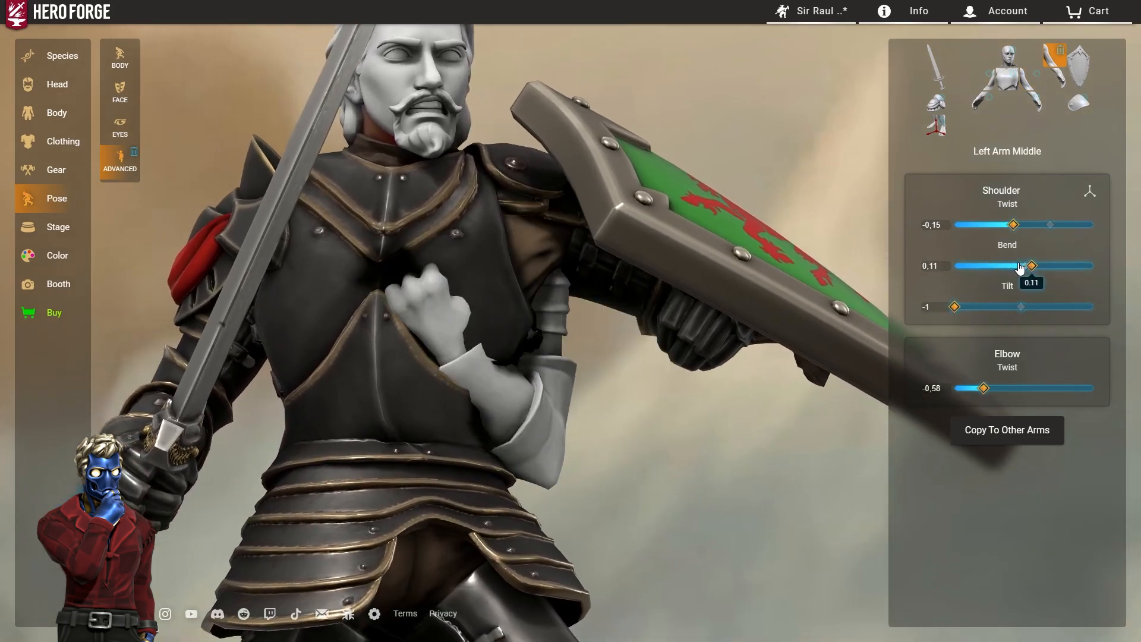
pyautogui.moveTo(986, 217); pyautogui.dragTo(1002, 223)
pyautogui.moveTo(826, 279); pyautogui.dragTo(520, 304)
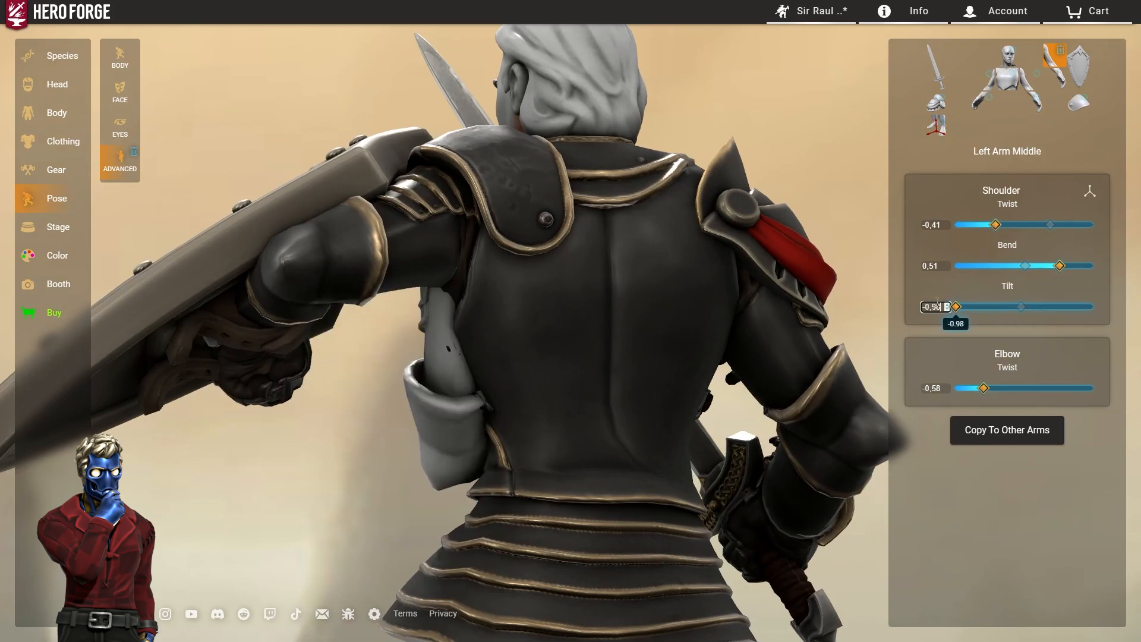
pyautogui.moveTo(296, 341); pyautogui.dragTo(880, 345)
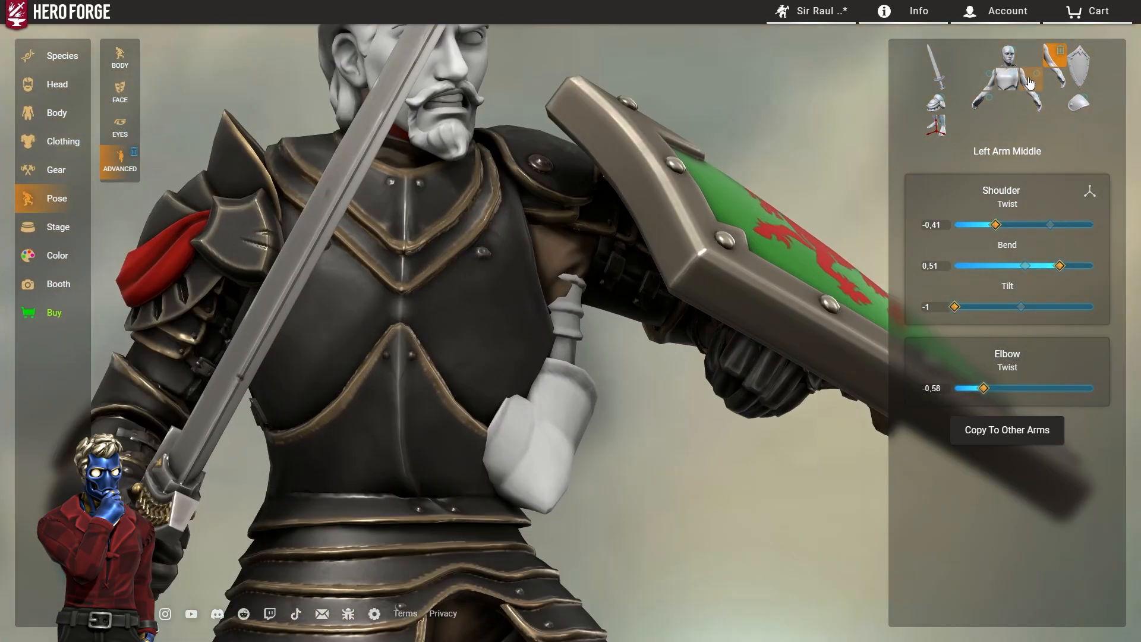
# Step: Lower the main left arm's clavicle tilt to 0.06
pyautogui.click(1030, 83)
pyautogui.moveTo(1091, 509); pyautogui.dragTo(1028, 517)
pyautogui.moveTo(443, 355); pyautogui.dragTo(482, 319)
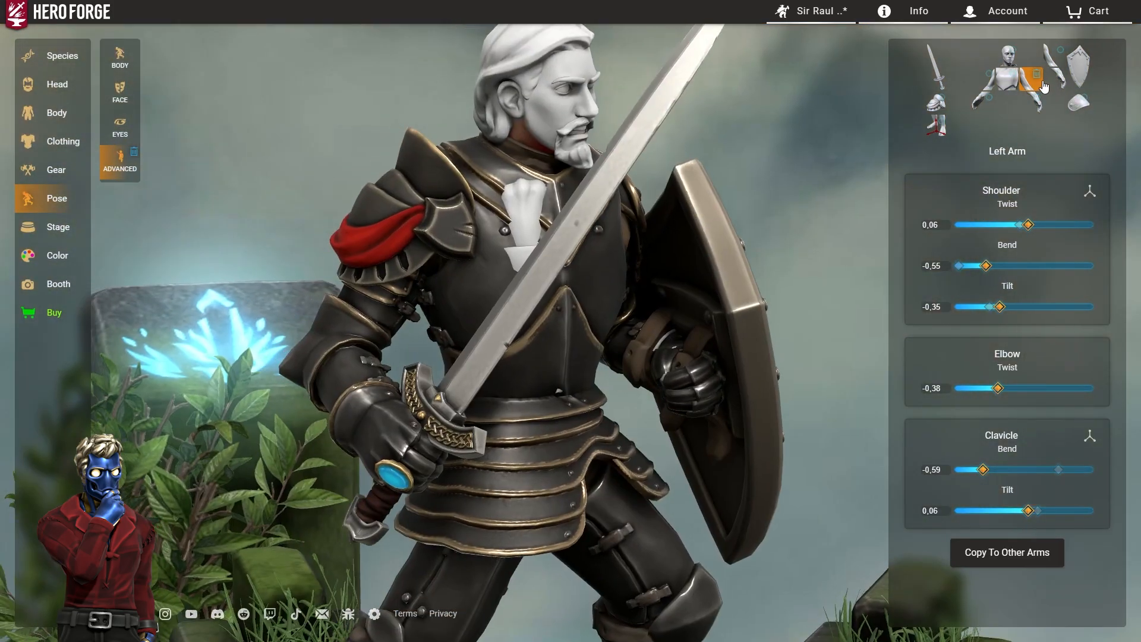
# Step: Set the middle left arm's shoulder twist to -0.29 and bend to 0.27 so only the hand emerges from the chest
pyautogui.click(1049, 53)
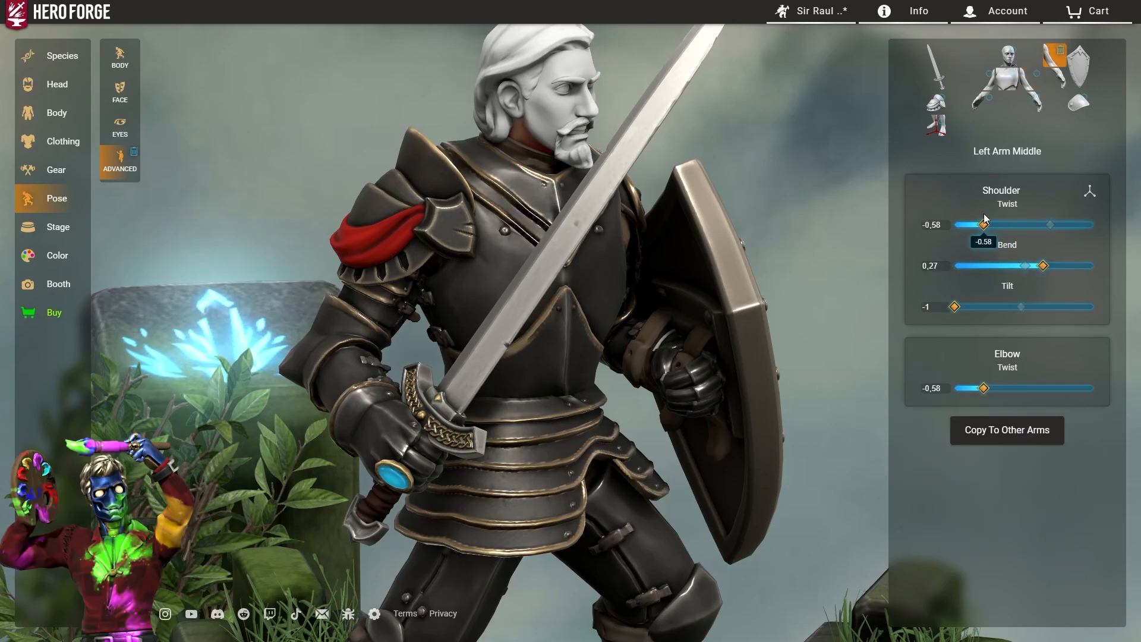
pyautogui.moveTo(1003, 211); pyautogui.dragTo(1005, 212)
pyautogui.scroll(-2, 713, 285)
pyautogui.moveTo(713, 285); pyautogui.dragTo(590, 277)
pyautogui.scroll(2, 581, 282)
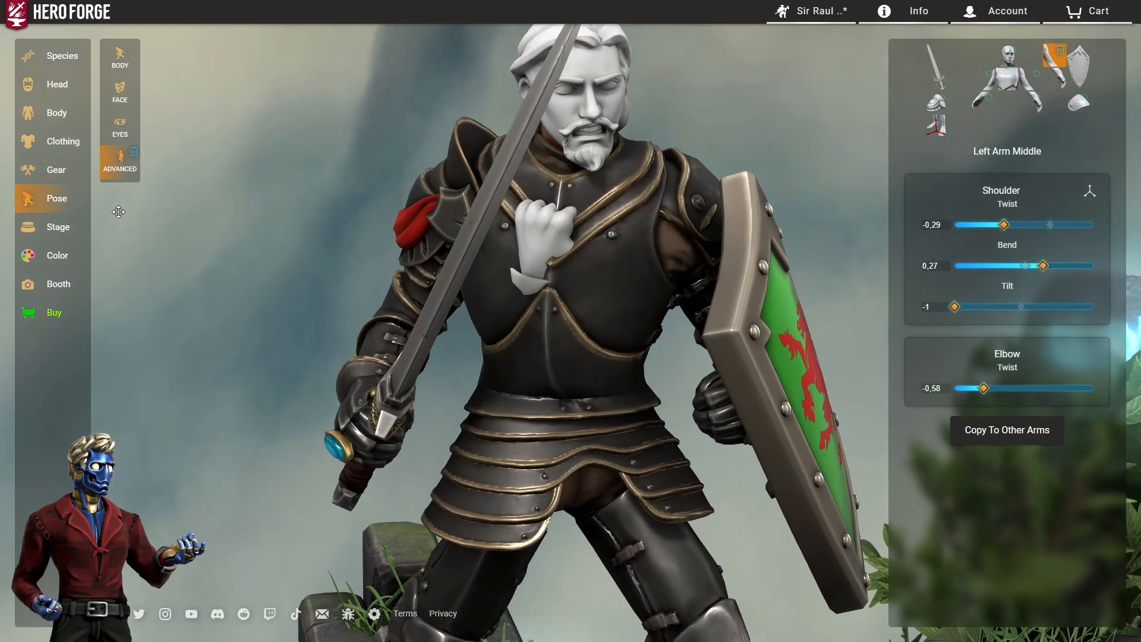
# Step: Search the hand gear for "Amulet" and put the star-shaped amulet in the middle left hand
pyautogui.click(57, 171)
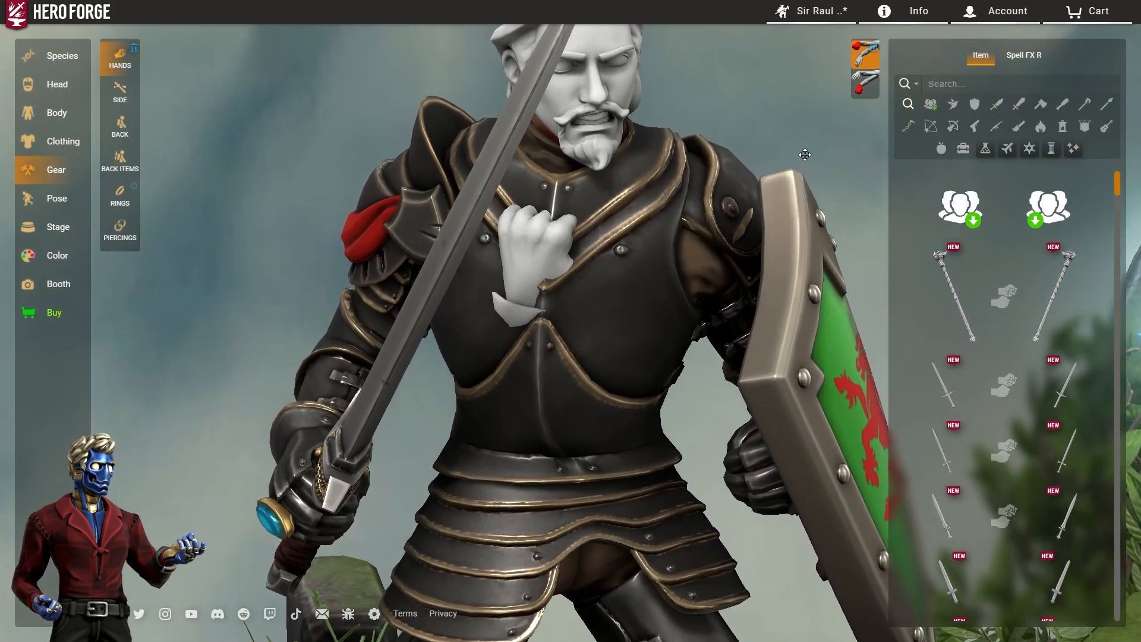
pyautogui.click(865, 83)
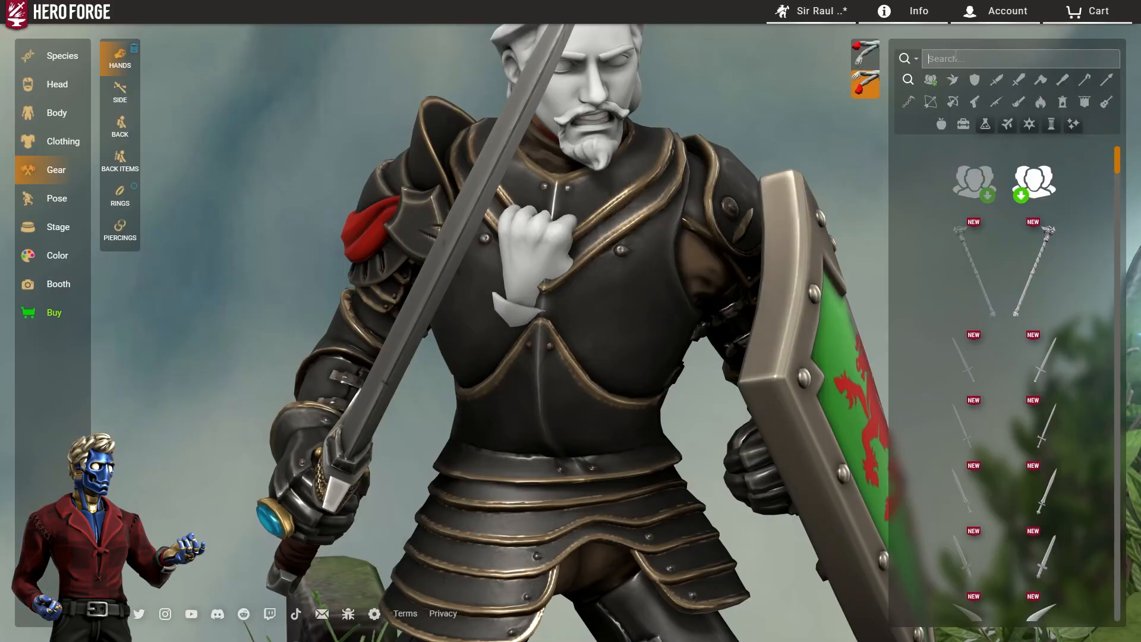
pyautogui.write('Amulet')
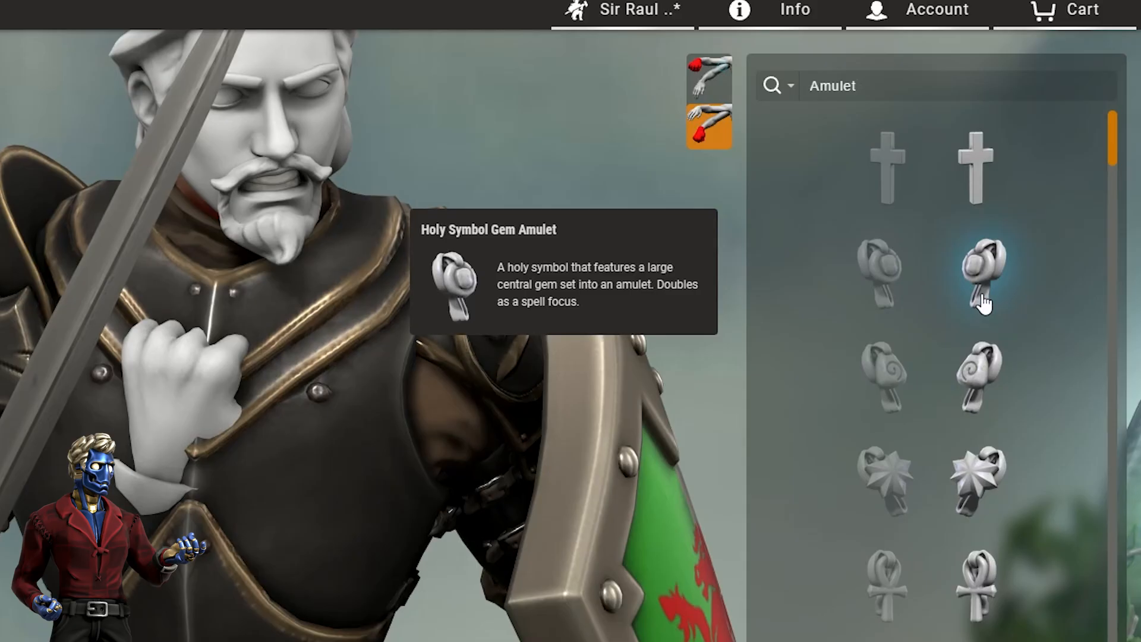
pyautogui.click(1034, 175)
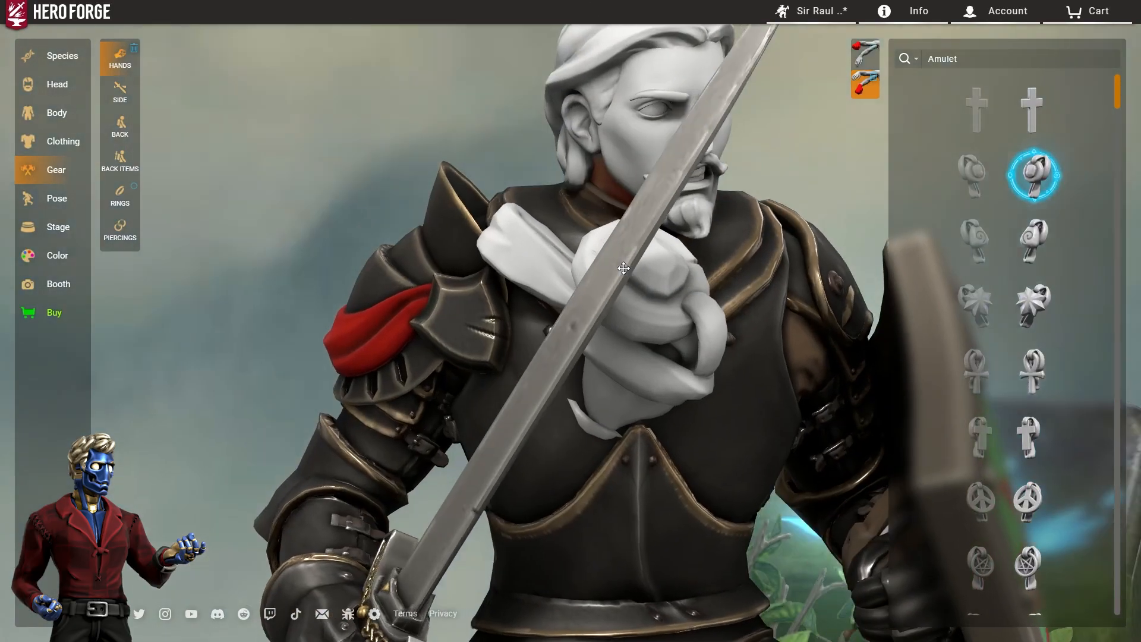
pyautogui.click(1034, 304)
# Step: Set the middle left arm's shoulder twist to -0.8 and elbow twist to -0.51 to shift the amulet towards the sword-side shoulder
pyautogui.click(602, 276)
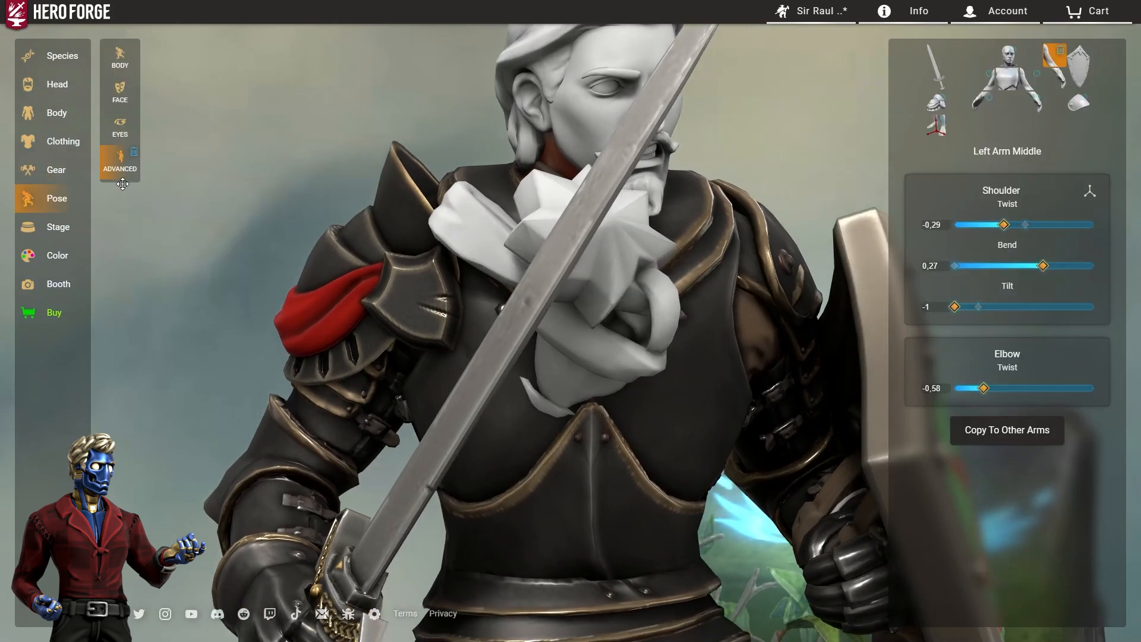
pyautogui.moveTo(1004, 223); pyautogui.dragTo(981, 225)
pyautogui.moveTo(984, 390); pyautogui.dragTo(988, 390)
pyautogui.moveTo(977, 221); pyautogui.dragTo(973, 219)
pyautogui.moveTo(885, 346); pyautogui.dragTo(875, 346)
pyautogui.moveTo(51, 285); pyautogui.dragTo(465, 325)
# Step: Set the middle left wrist's twist to 0.06, bend to -0.11 and tilt to 0.94 so the star faces forward
pyautogui.click(1016, 132)
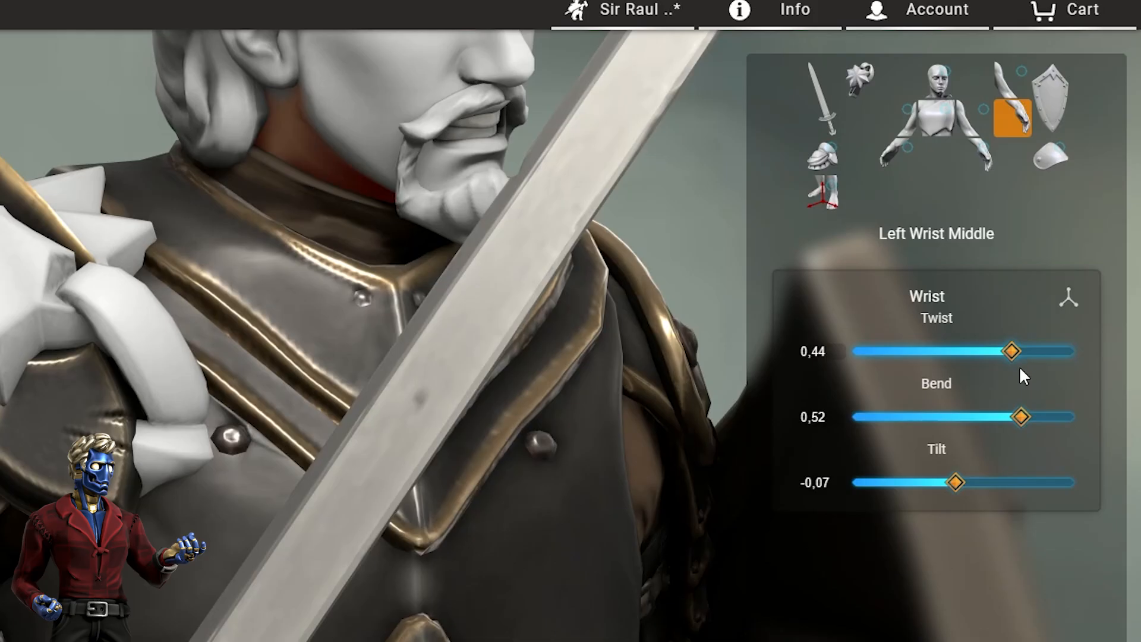
pyautogui.moveTo(1017, 366); pyautogui.dragTo(935, 373)
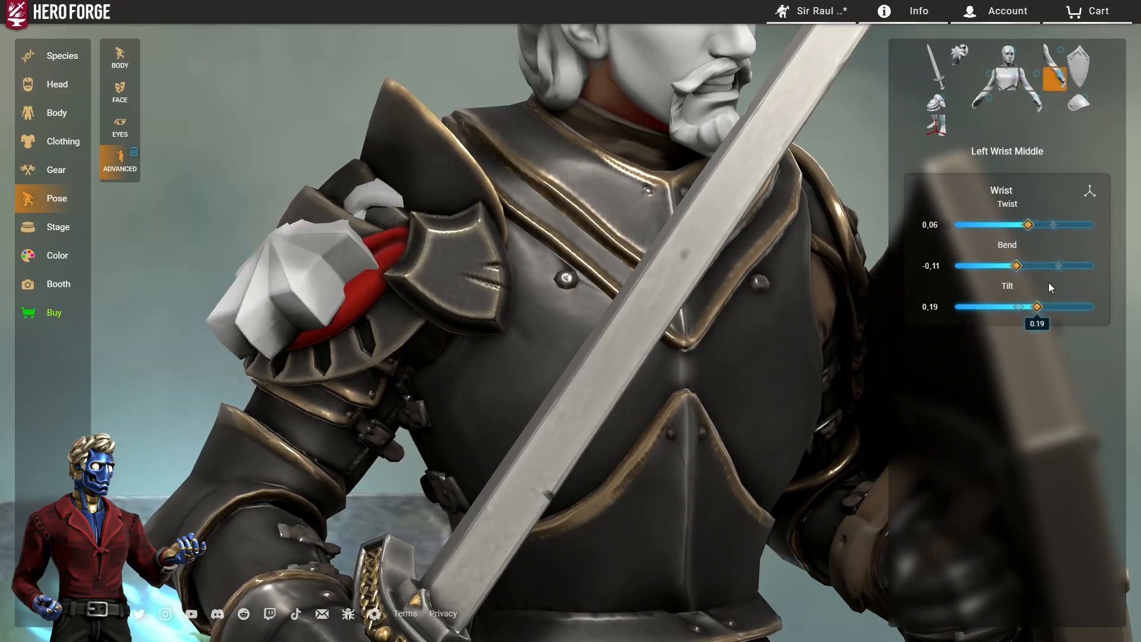
pyautogui.moveTo(1036, 307); pyautogui.dragTo(1089, 306)
pyautogui.scroll(3, 731, 263)
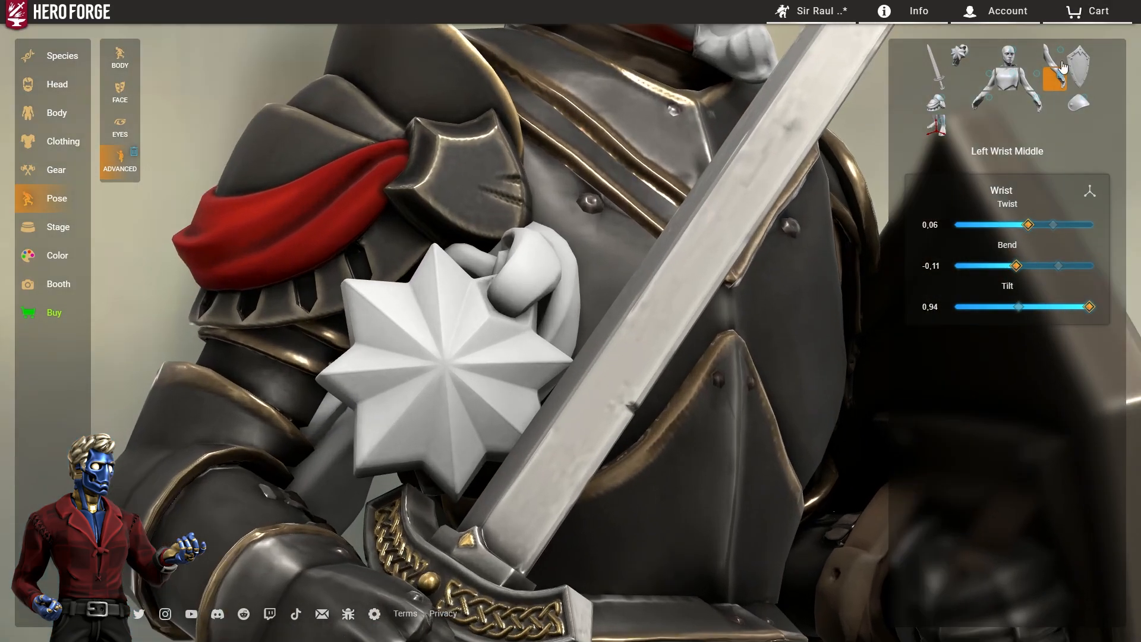
pyautogui.moveTo(1029, 237); pyautogui.dragTo(1029, 203)
# Step: Set the main left arm's clavicle bend to 0.56, clavicle tilt to 0.03 and shoulder bend to -0.59, and readjust its shoulder twist
pyautogui.click(1059, 58)
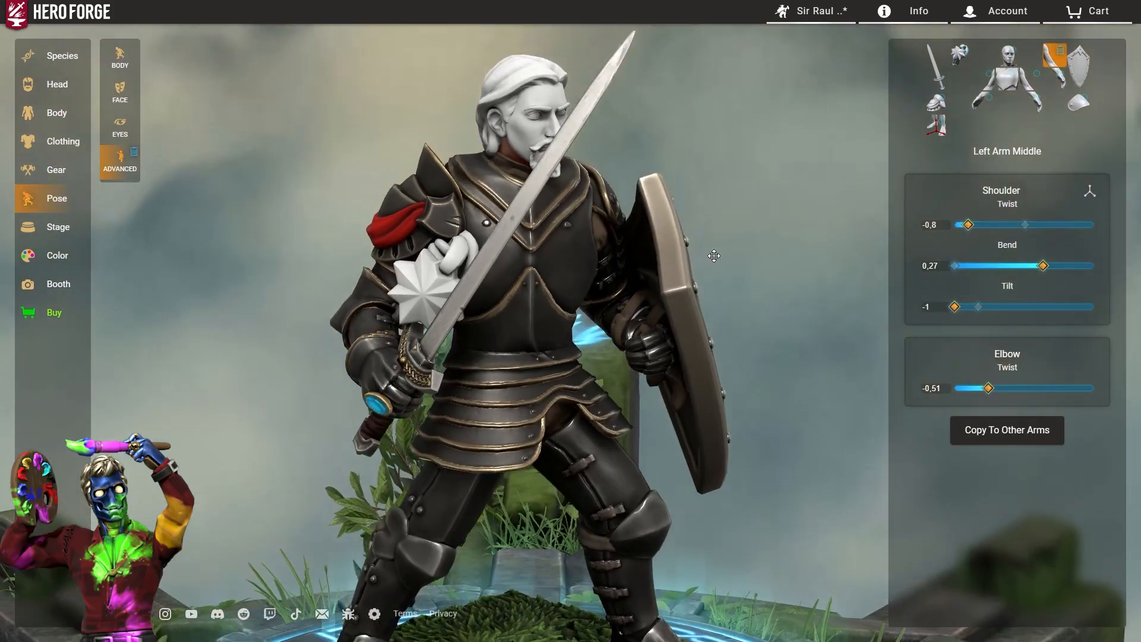
pyautogui.scroll(3, 715, 253)
pyautogui.moveTo(968, 224); pyautogui.dragTo(1002, 227)
pyautogui.click(1037, 73)
pyautogui.moveTo(1026, 511); pyautogui.dragTo(1036, 515)
pyautogui.moveTo(986, 266); pyautogui.dragTo(984, 264)
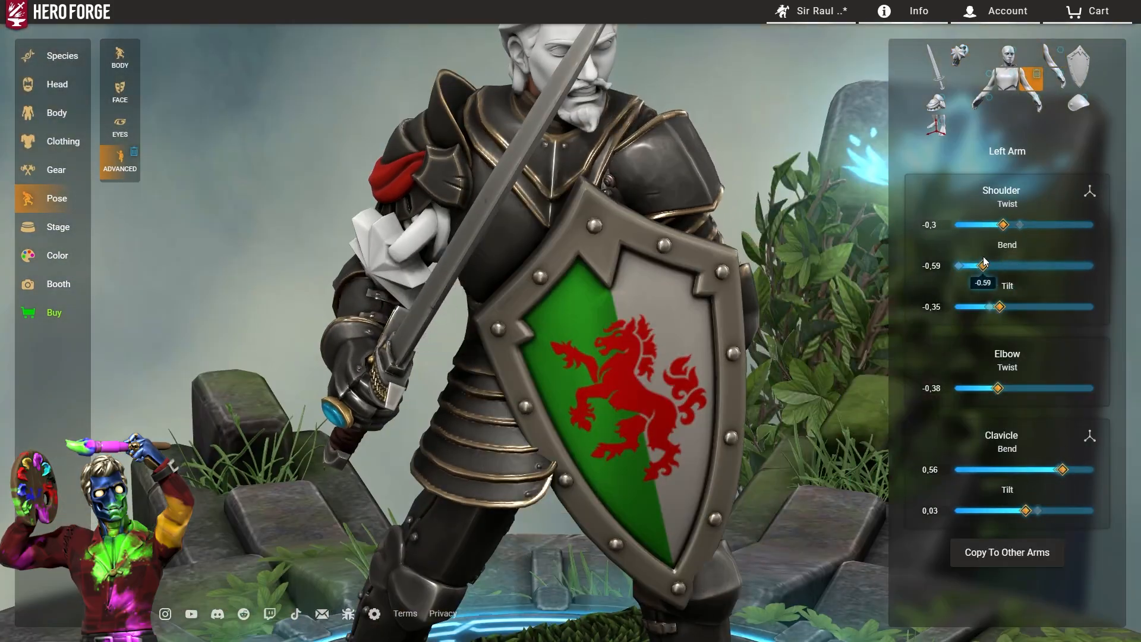
pyautogui.moveTo(1003, 224); pyautogui.dragTo(1026, 225)
pyautogui.moveTo(535, 333); pyautogui.dragTo(672, 333)
pyautogui.scroll(3, 594, 297)
# Step: Set the middle left arm's elbow twist to -0.98, shoulder twist to -0.09, bend to 0.19 and tilt to -0.87
pyautogui.click(1059, 58)
pyautogui.moveTo(988, 388); pyautogui.dragTo(955, 388)
pyautogui.moveTo(1001, 224)
pyautogui.mouseDown()
pyautogui.moveTo(1032, 226)
pyautogui.moveTo(1017, 226)
pyautogui.mouseUp()
pyautogui.moveTo(535, 333); pyautogui.dragTo(773, 333)
pyautogui.moveTo(1043, 267); pyautogui.dragTo(1035, 272)
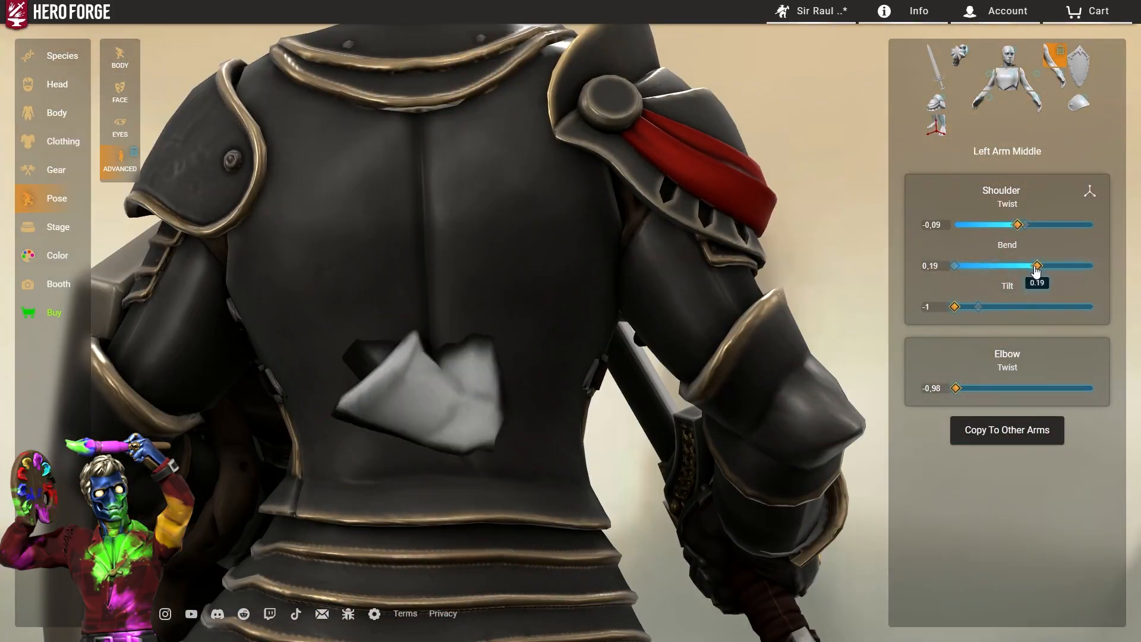
pyautogui.moveTo(947, 309); pyautogui.dragTo(961, 308)
pyautogui.moveTo(773, 381); pyautogui.dragTo(570, 398)
# Step: Set the middle left wrist's twist to 0.02, bend to -1 and tilt to 0.68 to turn the star against the chest
pyautogui.click(1059, 81)
pyautogui.moveTo(1053, 225); pyautogui.dragTo(1028, 224)
pyautogui.moveTo(1058, 265); pyautogui.dragTo(1016, 265)
pyautogui.moveTo(1018, 307); pyautogui.dragTo(1089, 307)
pyautogui.moveTo(571, 203); pyautogui.dragTo(816, 238)
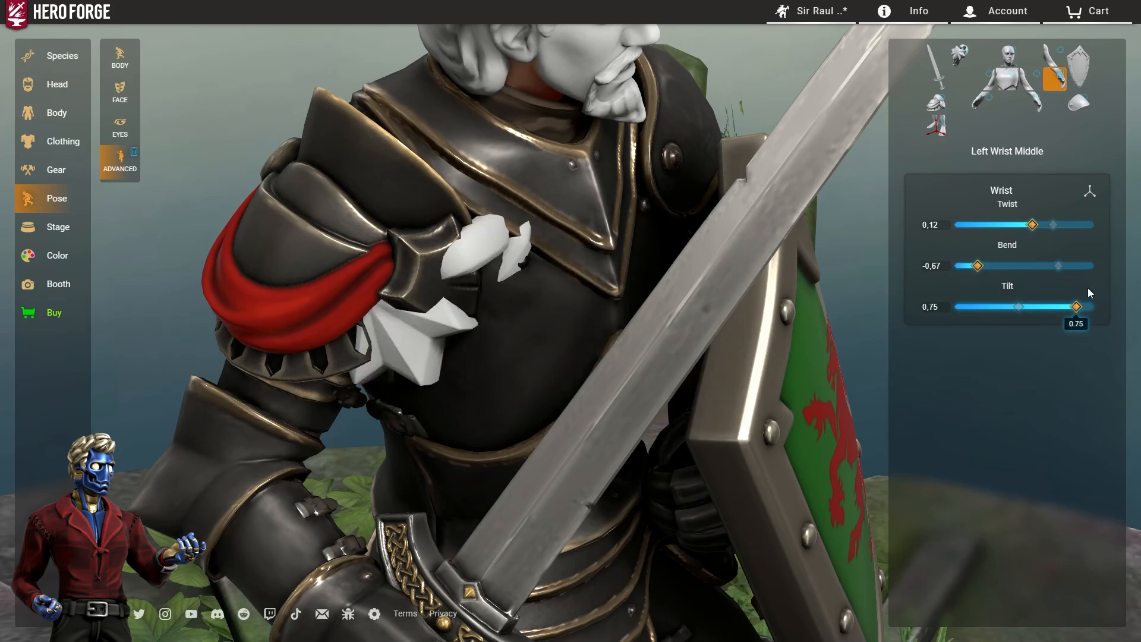
pyautogui.moveTo(1087, 288); pyautogui.dragTo(1090, 288)
pyautogui.moveTo(1032, 224)
pyautogui.mouseDown()
pyautogui.moveTo(1001, 221)
pyautogui.moveTo(1024, 216)
pyautogui.mouseUp()
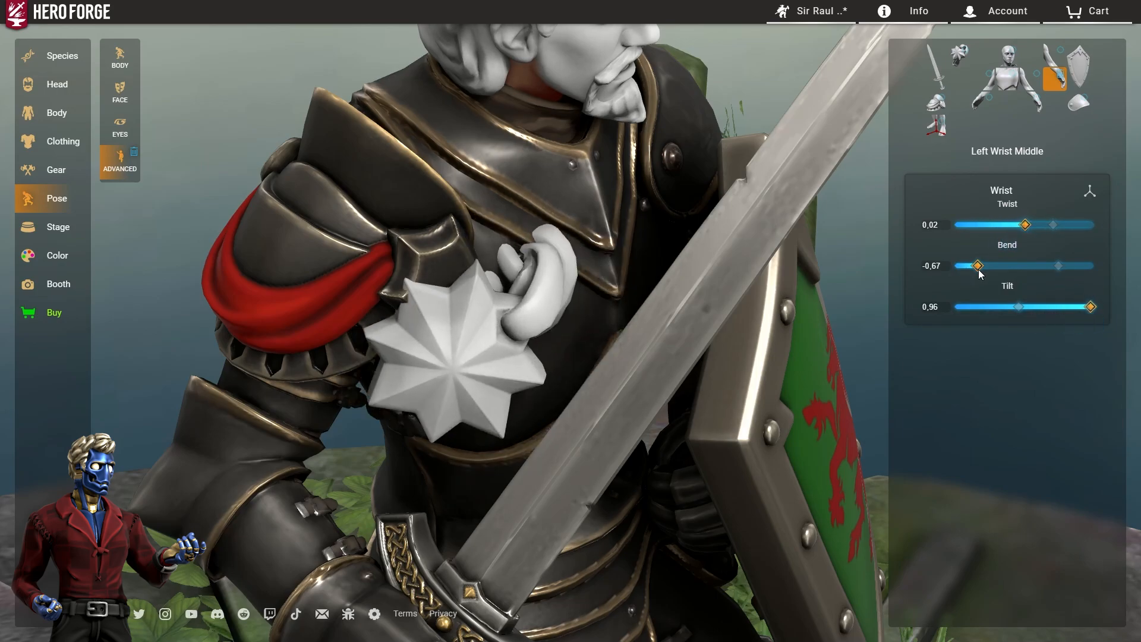
pyautogui.moveTo(978, 267); pyautogui.dragTo(959, 266)
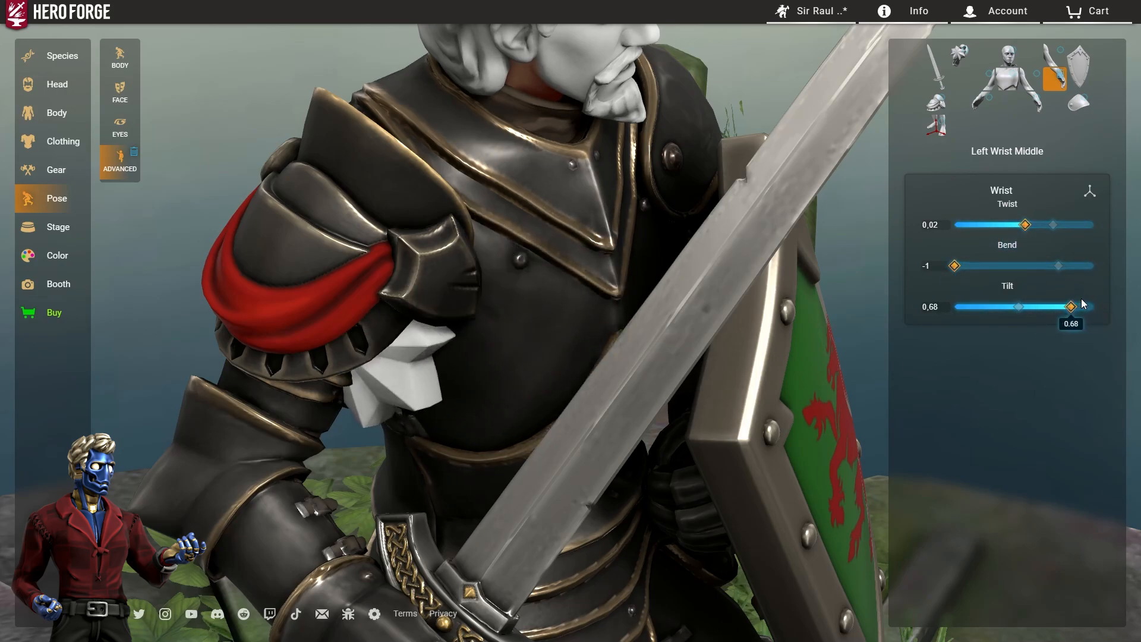
# Step: Adjust the twist of the star amulet held in the middle left hand and check it from the side
pyautogui.click(959, 56)
pyautogui.moveTo(1023, 225)
pyautogui.mouseDown()
pyautogui.moveTo(1012, 222)
pyautogui.moveTo(1035, 209)
pyautogui.mouseUp()
pyautogui.scroll(-3, 618, 340)
pyautogui.moveTo(618, 340); pyautogui.dragTo(486, 364)
# Step: Set the middle left arm's shoulder twist to -0.11 and tilt to -0.65, and fine-tune its bend to hide the arm in the torso
pyautogui.click(1050, 59)
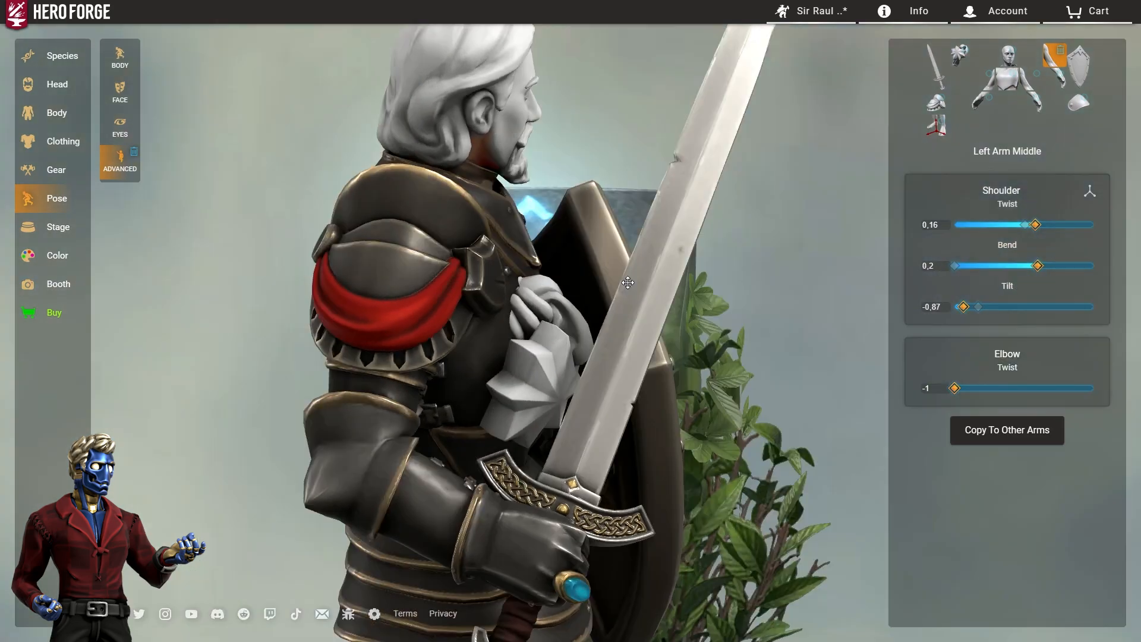
pyautogui.moveTo(1037, 265); pyautogui.dragTo(1022, 265)
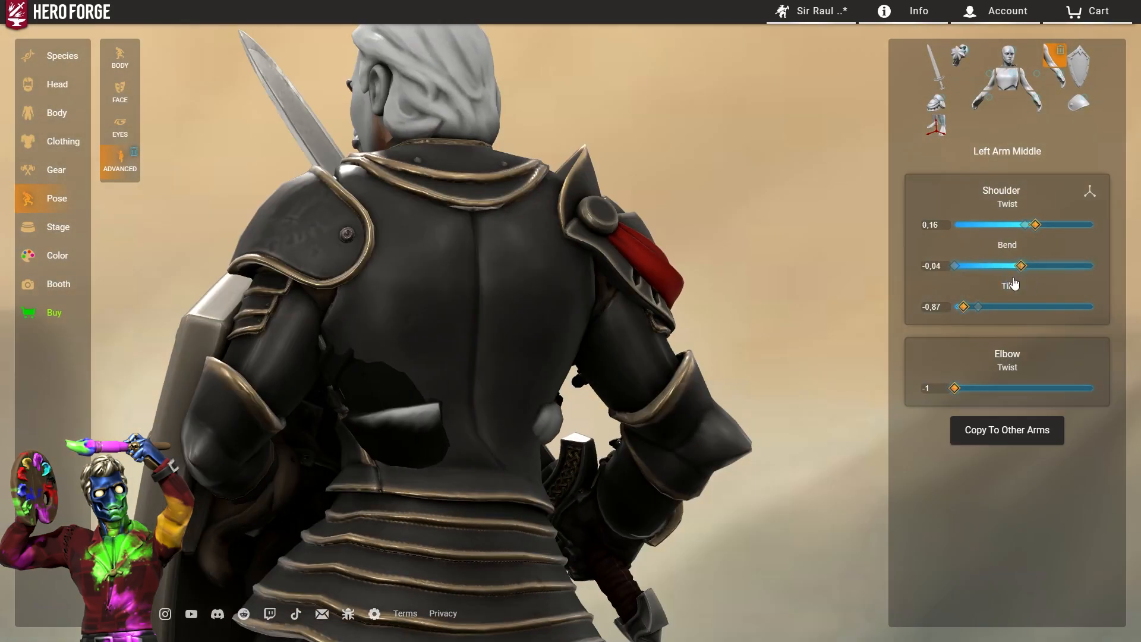
pyautogui.moveTo(963, 306); pyautogui.dragTo(979, 307)
pyautogui.moveTo(1022, 265)
pyautogui.mouseDown()
pyautogui.moveTo(998, 266)
pyautogui.moveTo(1043, 267)
pyautogui.mouseUp()
pyautogui.moveTo(1035, 225); pyautogui.dragTo(1016, 225)
pyautogui.moveTo(1043, 266); pyautogui.dragTo(1032, 267)
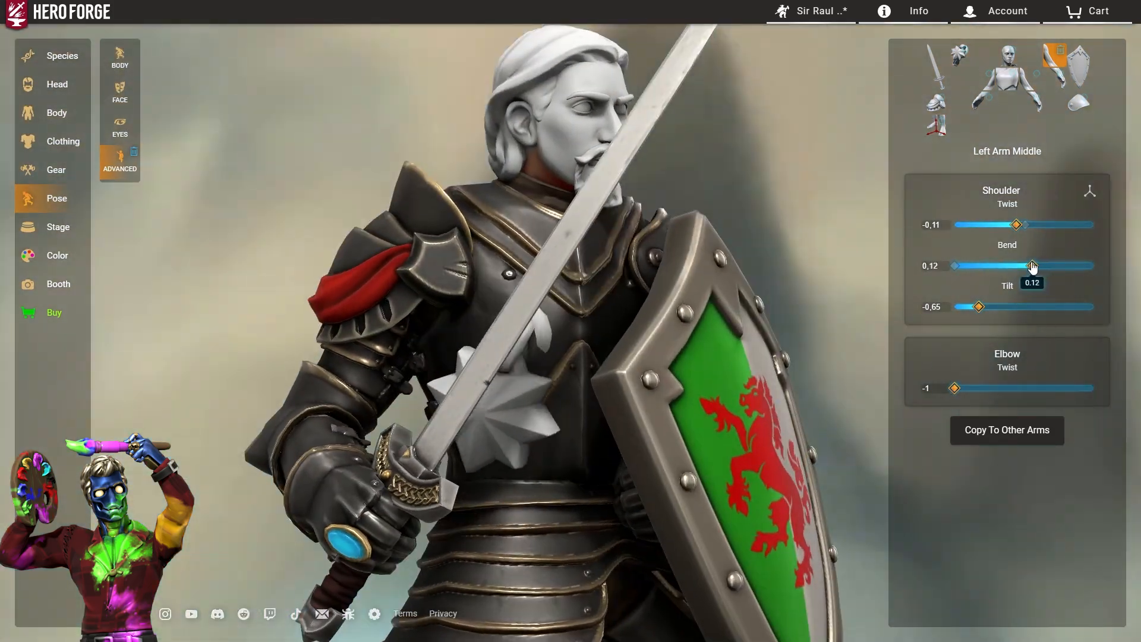
pyautogui.moveTo(1029, 266); pyautogui.dragTo(1044, 277)
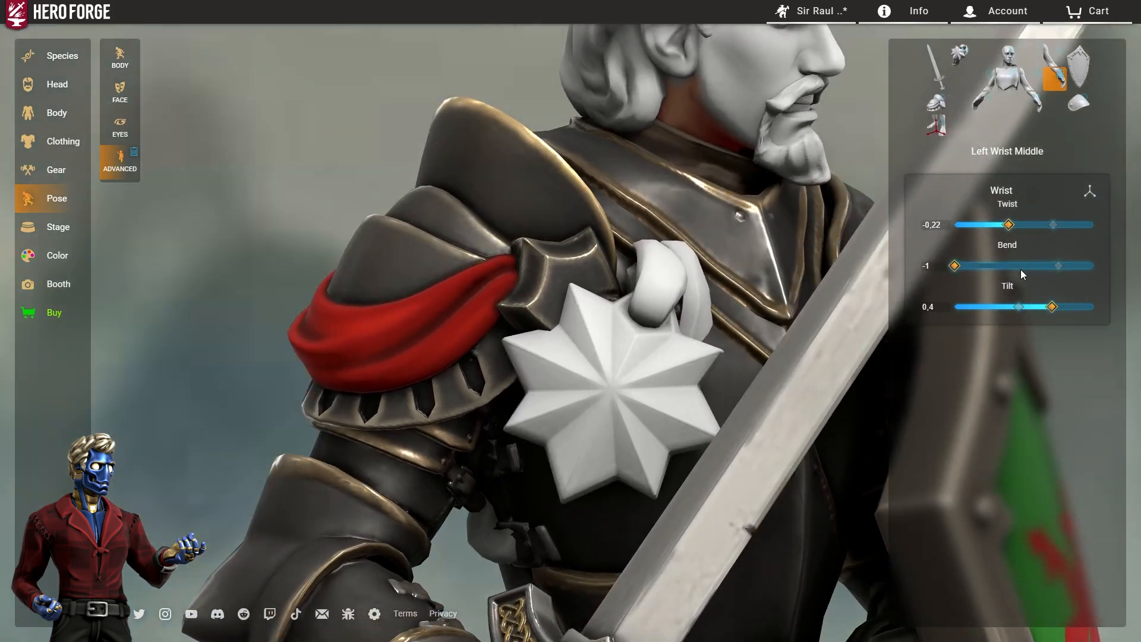
# Step: Set the middle left wrist's twist to -0.22, bend to -1 and tilt to 0.33 to lay the star flat on the chest
pyautogui.moveTo(1020, 269); pyautogui.dragTo(954, 267)
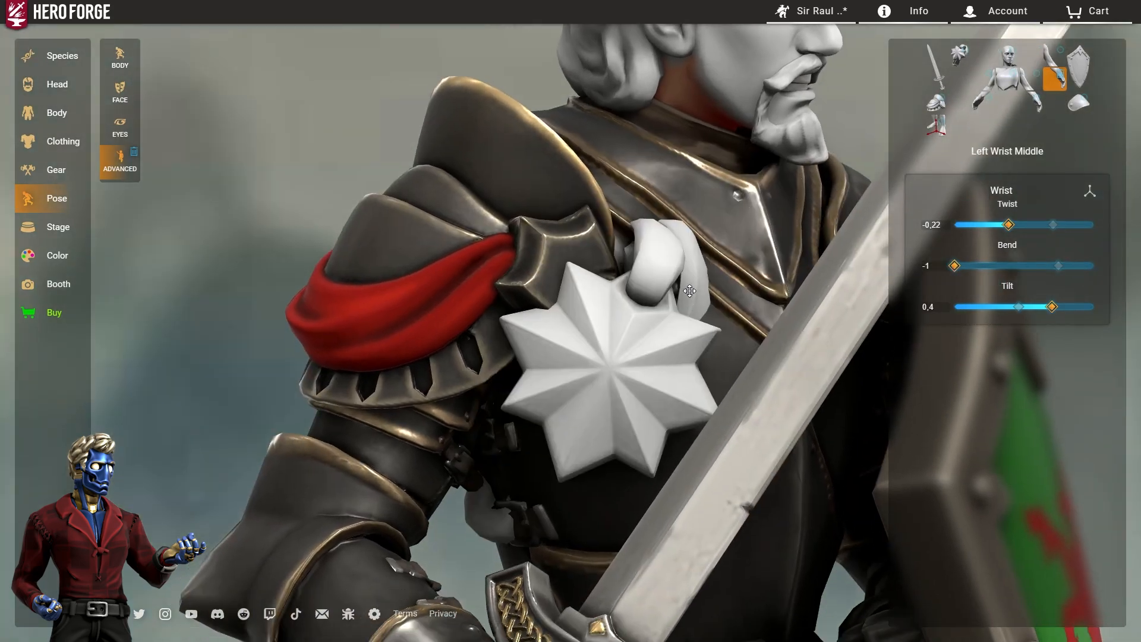
pyautogui.moveTo(1048, 305)
pyautogui.mouseDown()
pyautogui.moveTo(1025, 306)
pyautogui.moveTo(1046, 302)
pyautogui.mouseUp()
pyautogui.moveTo(1008, 224)
pyautogui.mouseDown()
pyautogui.moveTo(1004, 238)
pyautogui.moveTo(1003, 219)
pyautogui.mouseUp()
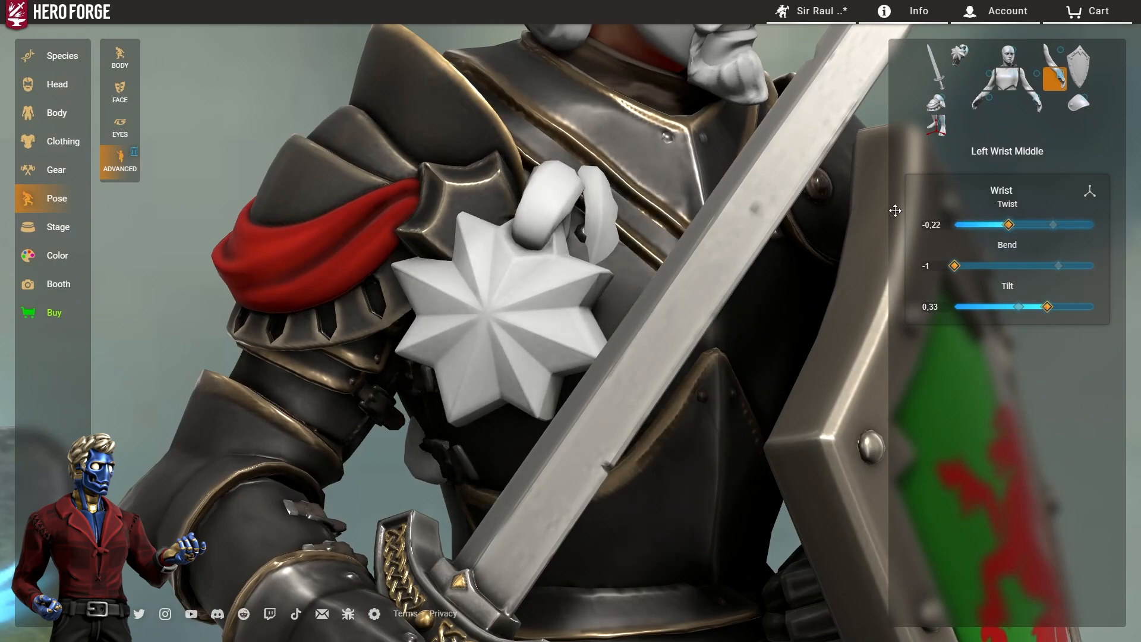
# Step: Set the held star amulet's twist to 0.22 and check the whole figure
pyautogui.click(961, 57)
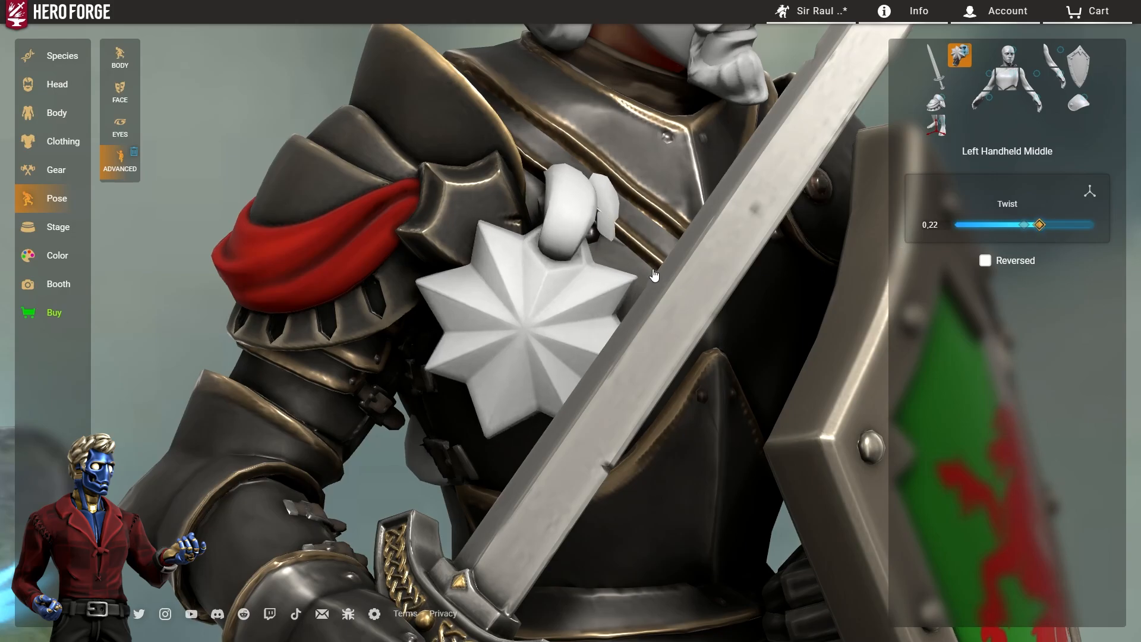
pyautogui.scroll(-5, 654, 275)
pyautogui.moveTo(654, 275); pyautogui.dragTo(447, 284)
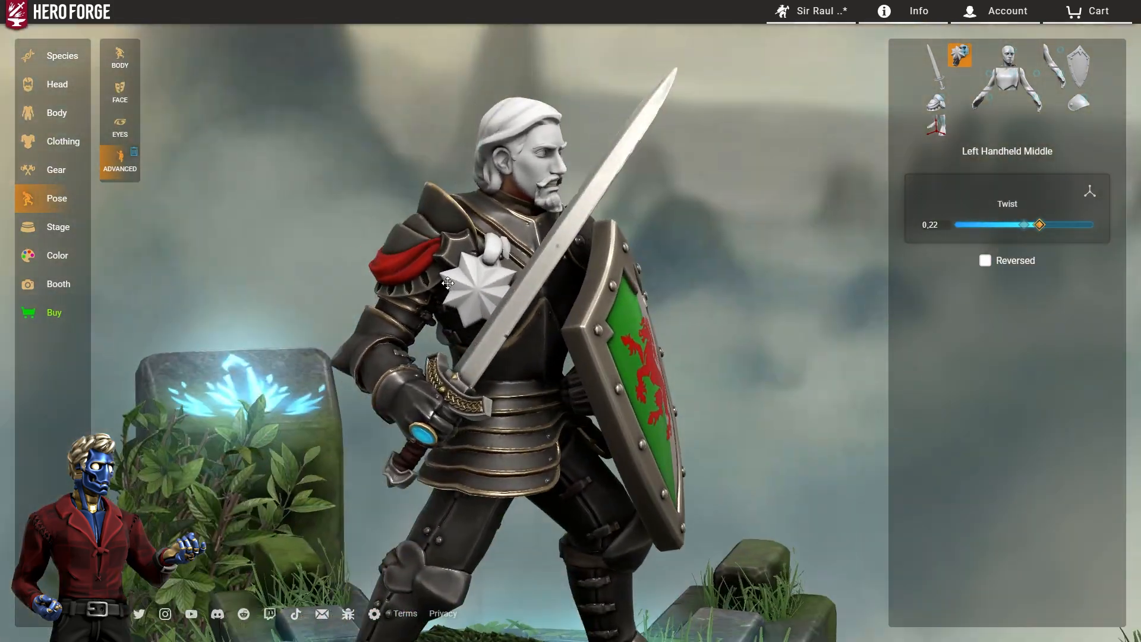
# Step: Paint the held star amulet with a gold metal from the saved paint library and view it from the side
pyautogui.click(39, 268)
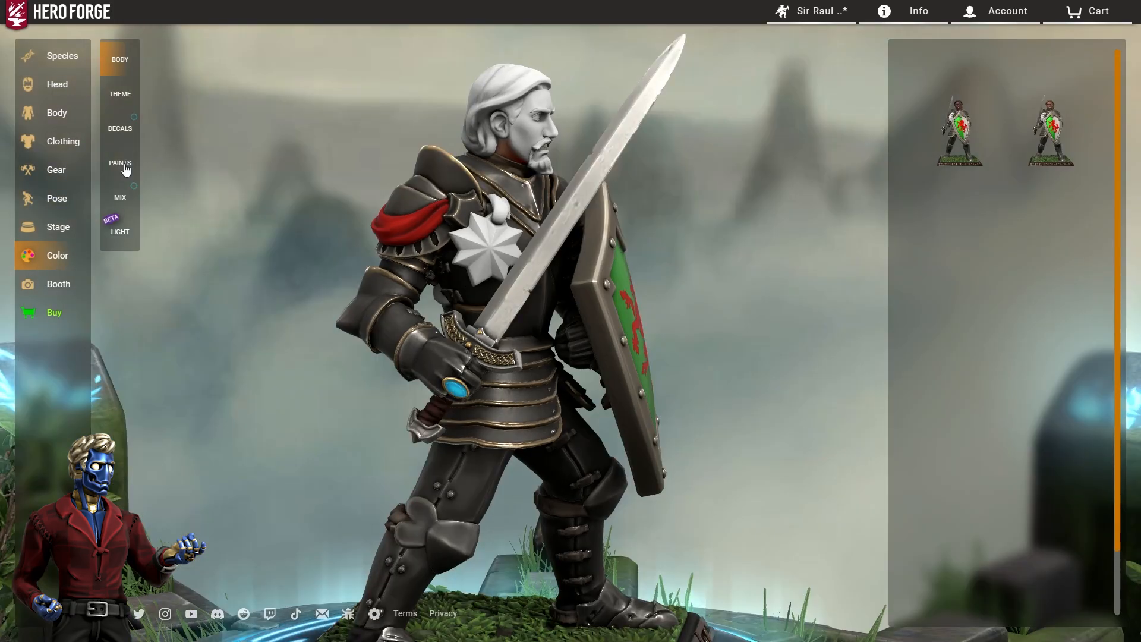
pyautogui.click(120, 164)
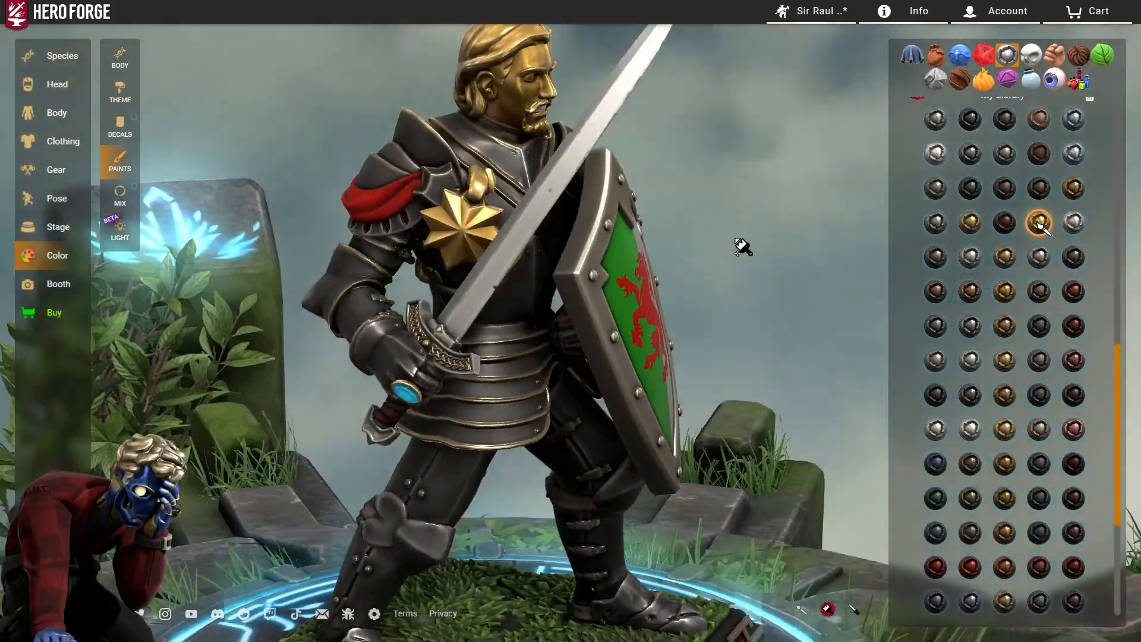
pyautogui.moveTo(744, 247)
pyautogui.mouseDown()
pyautogui.moveTo(561, 201)
pyautogui.moveTo(836, 209)
pyautogui.moveTo(746, 272)
pyautogui.moveTo(640, 226)
pyautogui.moveTo(761, 244)
pyautogui.mouseUp()
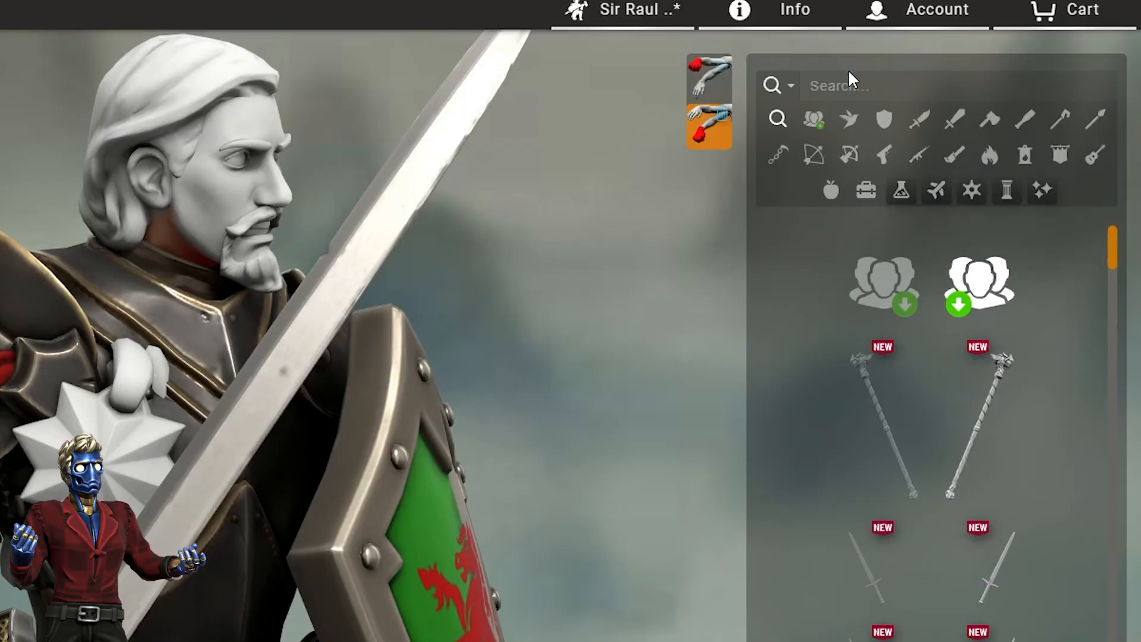
# Step: Search the held items for "Cloth" and replace the star amulet in the middle left hand with the draped cloth
pyautogui.click(848, 85)
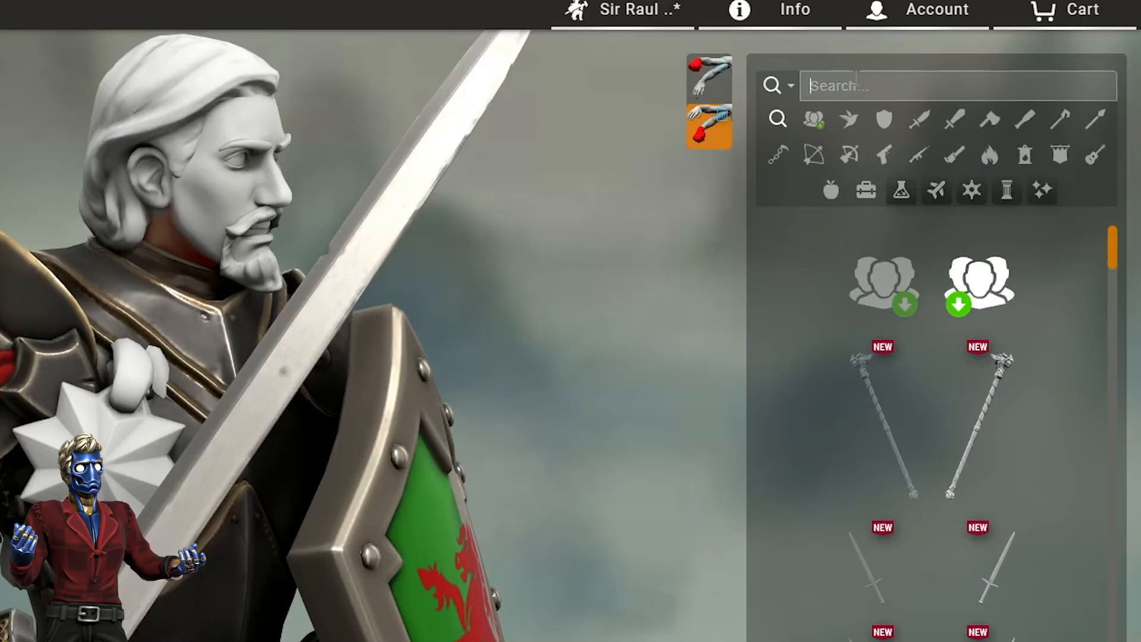
pyautogui.write('Cloth')
pyautogui.moveTo(895, 168)
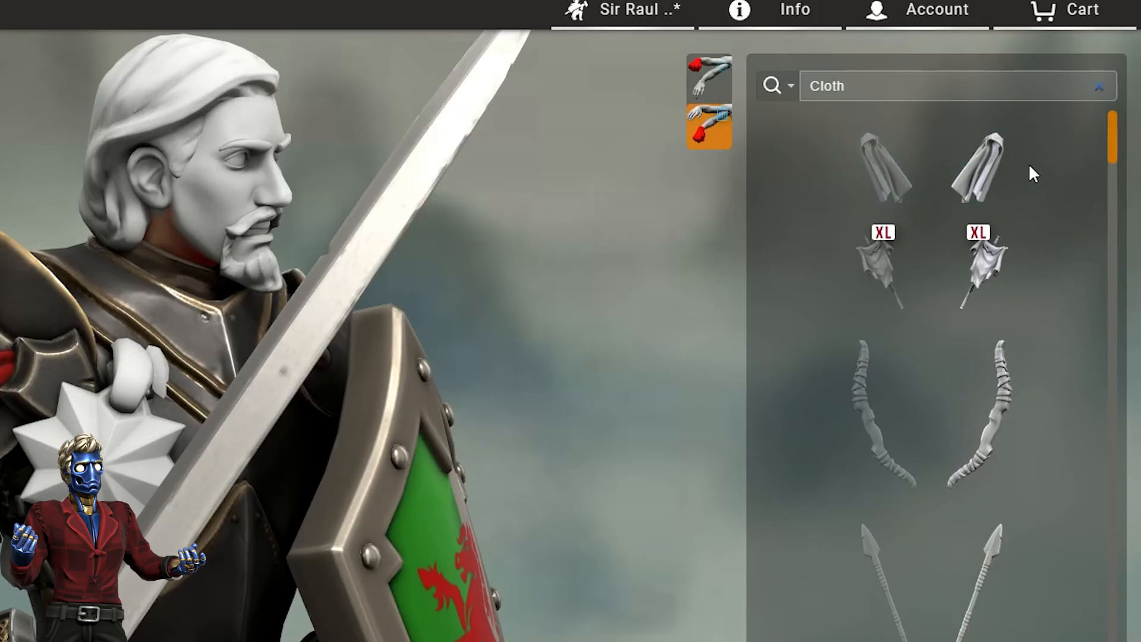
pyautogui.click(1010, 172)
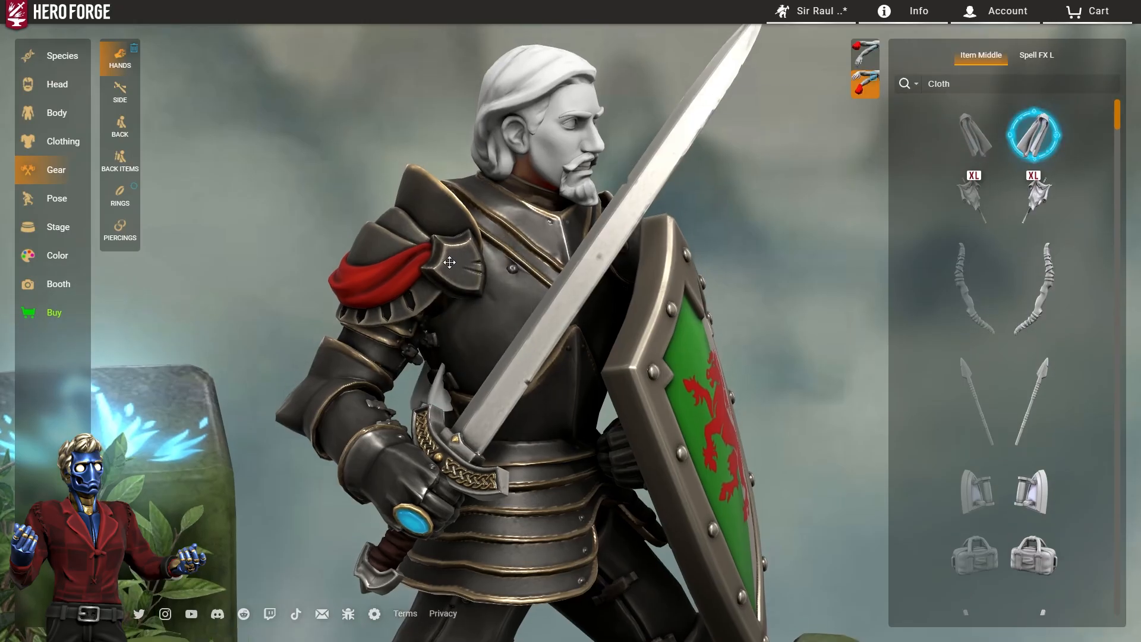
# Step: Set the middle left arm's elbow twist to -0.77 in the advanced pose and inspect the hand near the shoulder pad
pyautogui.click(449, 262)
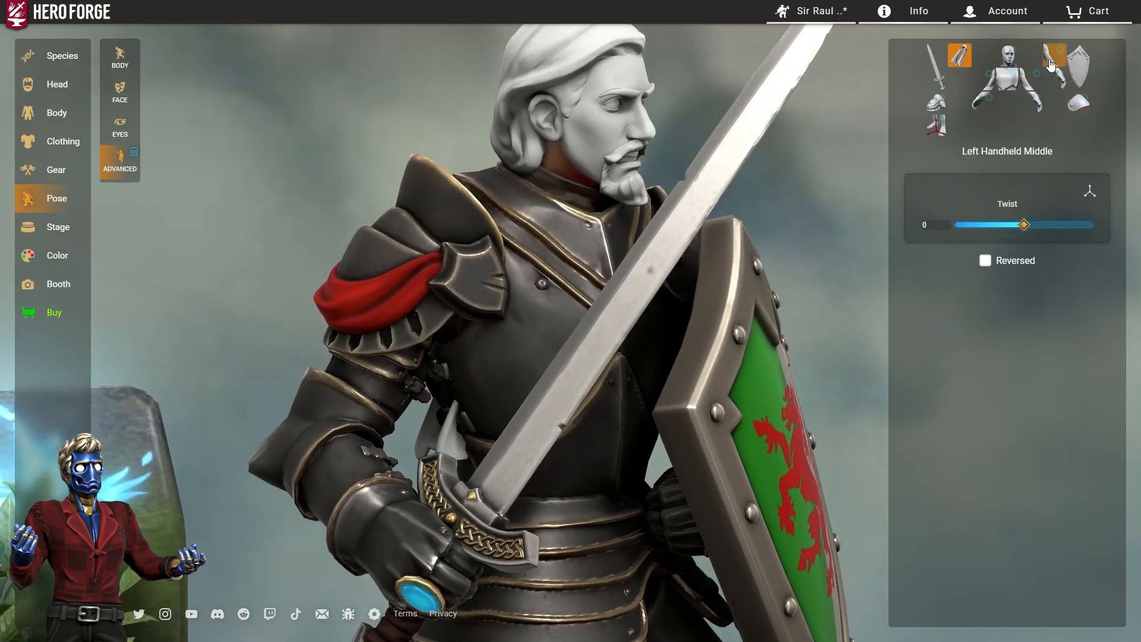
pyautogui.click(1051, 64)
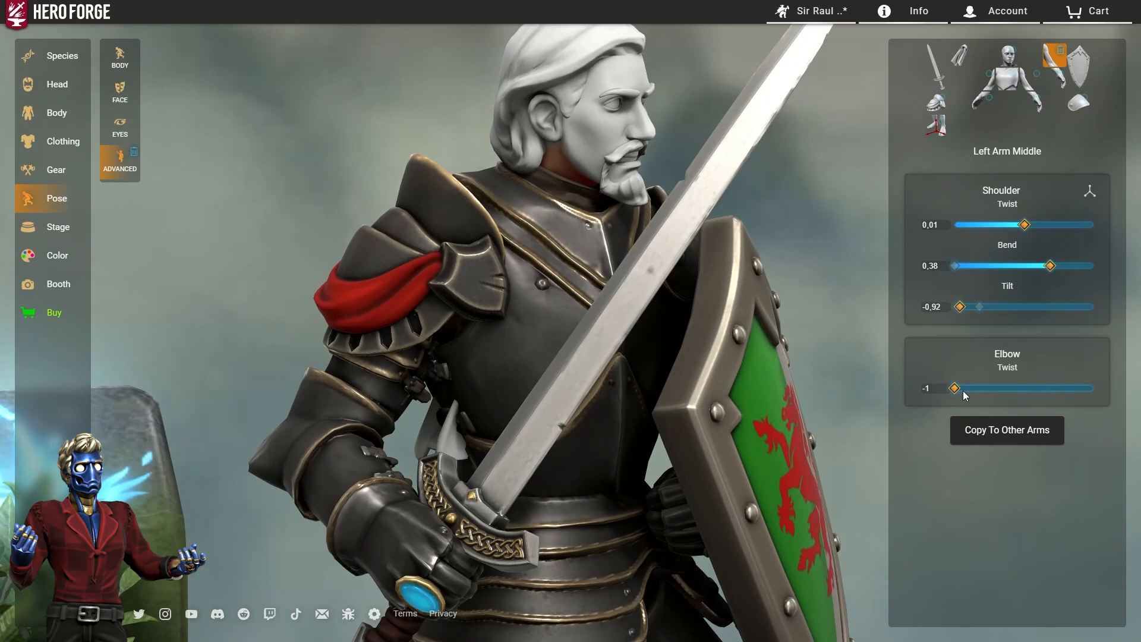
pyautogui.moveTo(957, 389)
pyautogui.mouseDown()
pyautogui.moveTo(983, 390)
pyautogui.moveTo(970, 389)
pyautogui.mouseUp()
pyautogui.scroll(3, 523, 357)
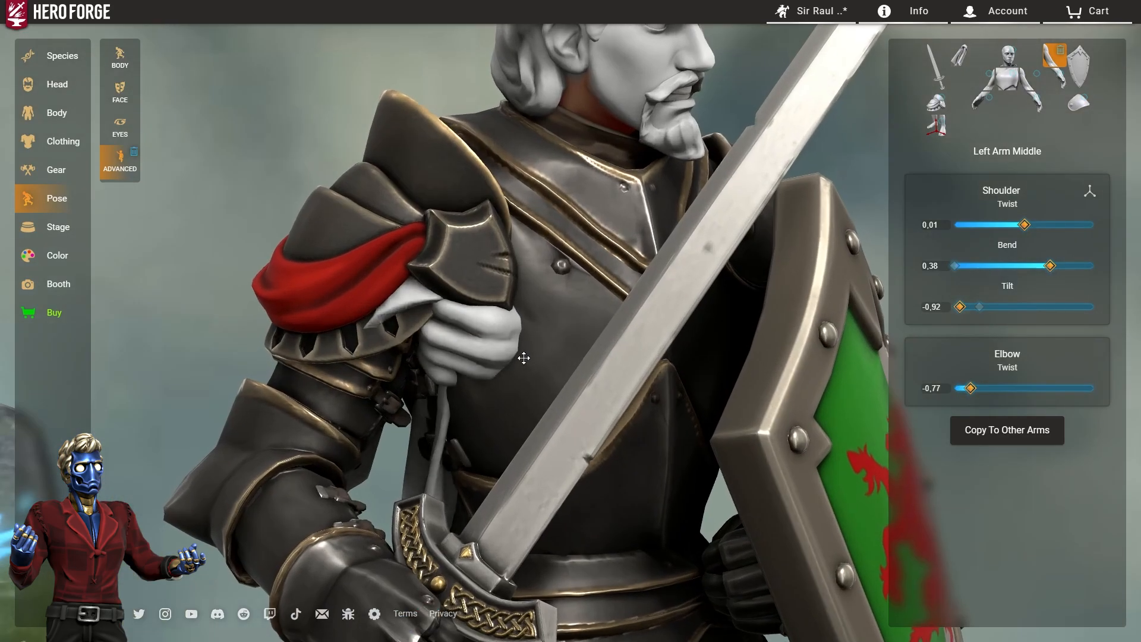
pyautogui.scroll(3, 524, 358)
# Step: Adjust the held cloth's twist and set the middle left wrist's twist to -0.27, bend to -1 and tilt to 0.13
pyautogui.click(961, 59)
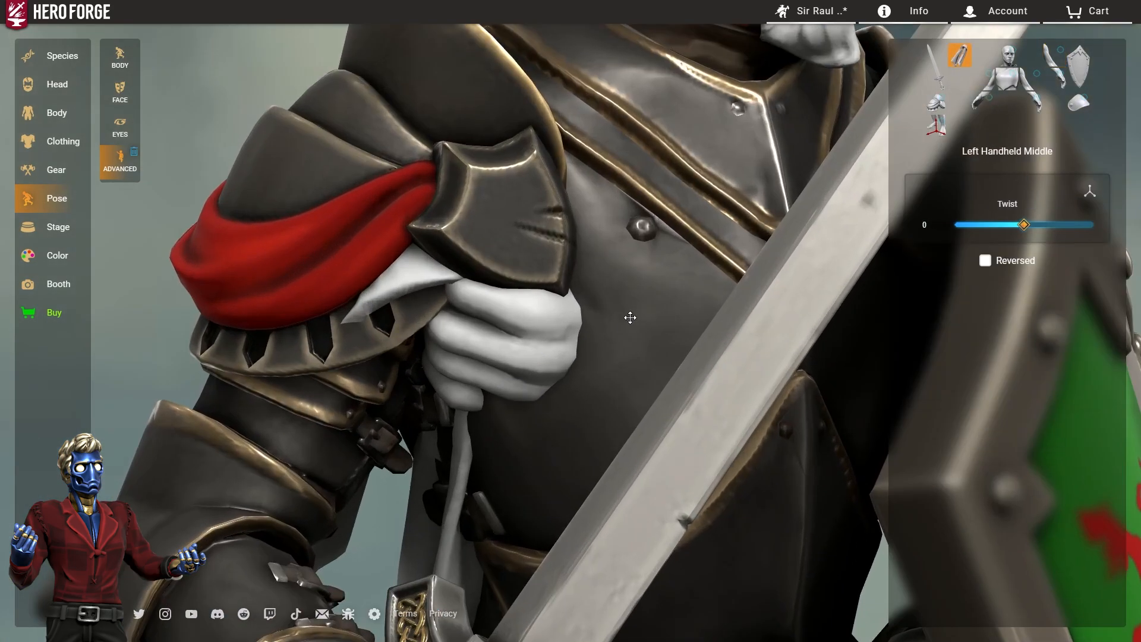
pyautogui.moveTo(1025, 225); pyautogui.dragTo(1004, 213)
pyautogui.click(1049, 113)
pyautogui.click(1050, 80)
pyautogui.moveTo(1047, 304); pyautogui.dragTo(1023, 295)
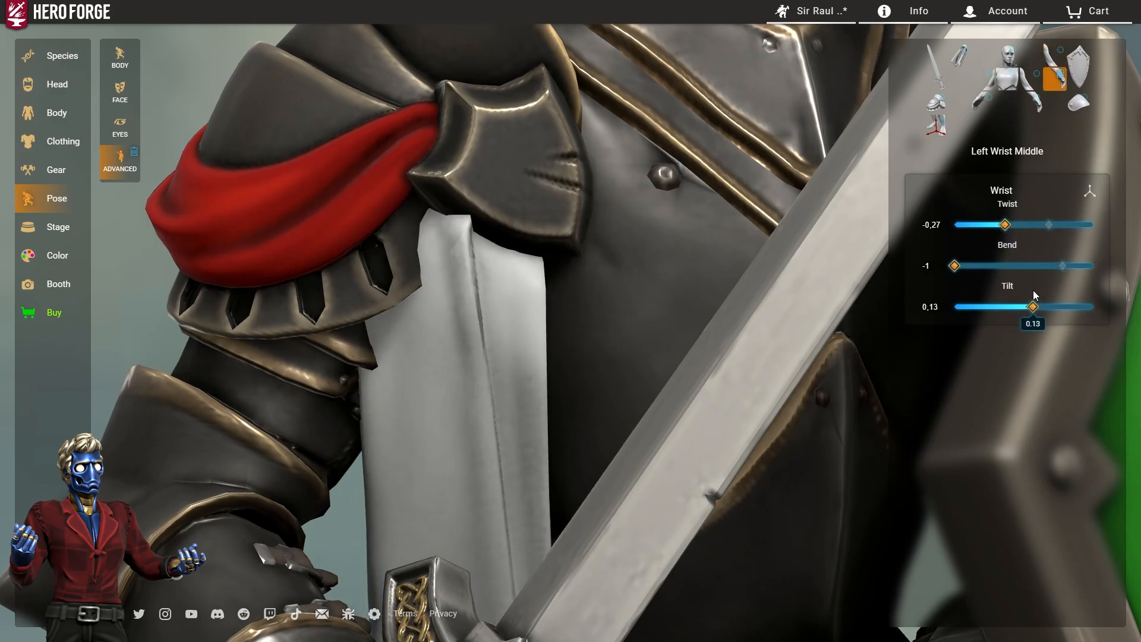
# Step: Set the held cloth's twist to 0.63 and the middle left arm's shoulder twist to -0.13 and elbow twist to -0.75
pyautogui.click(957, 64)
pyautogui.moveTo(1058, 225); pyautogui.dragTo(1068, 225)
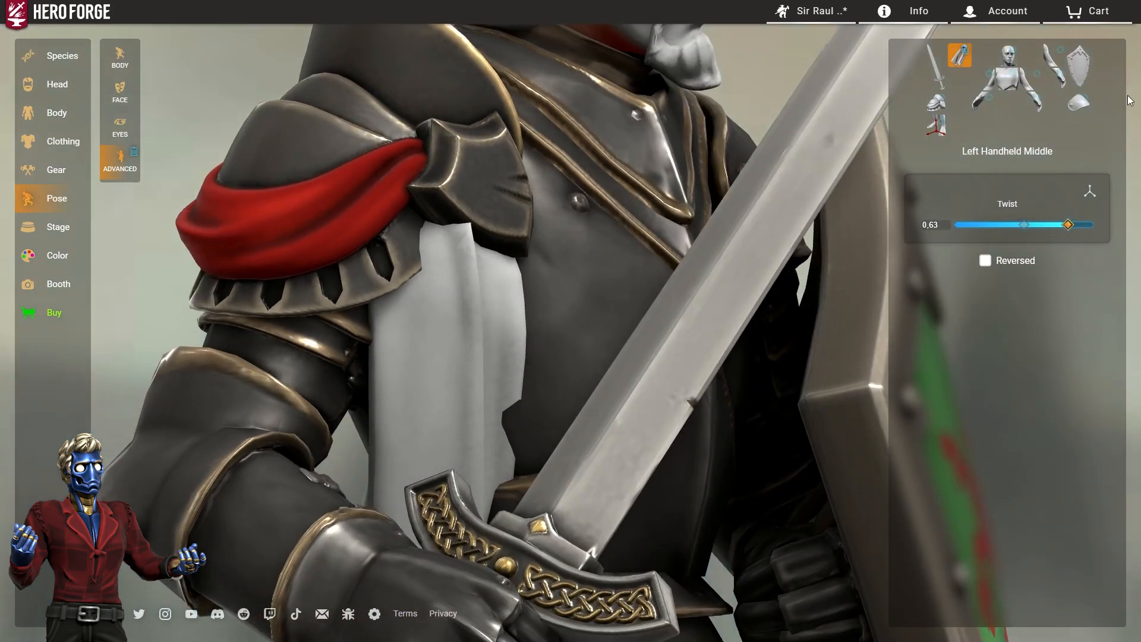
pyautogui.click(1055, 60)
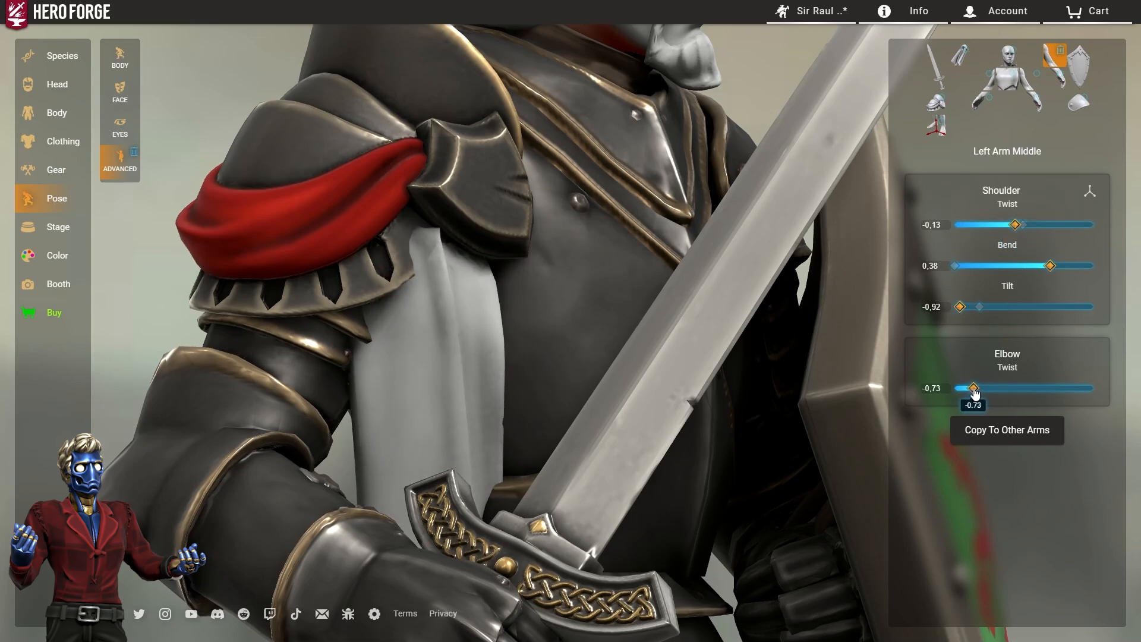
pyautogui.moveTo(571, 290); pyautogui.dragTo(492, 336)
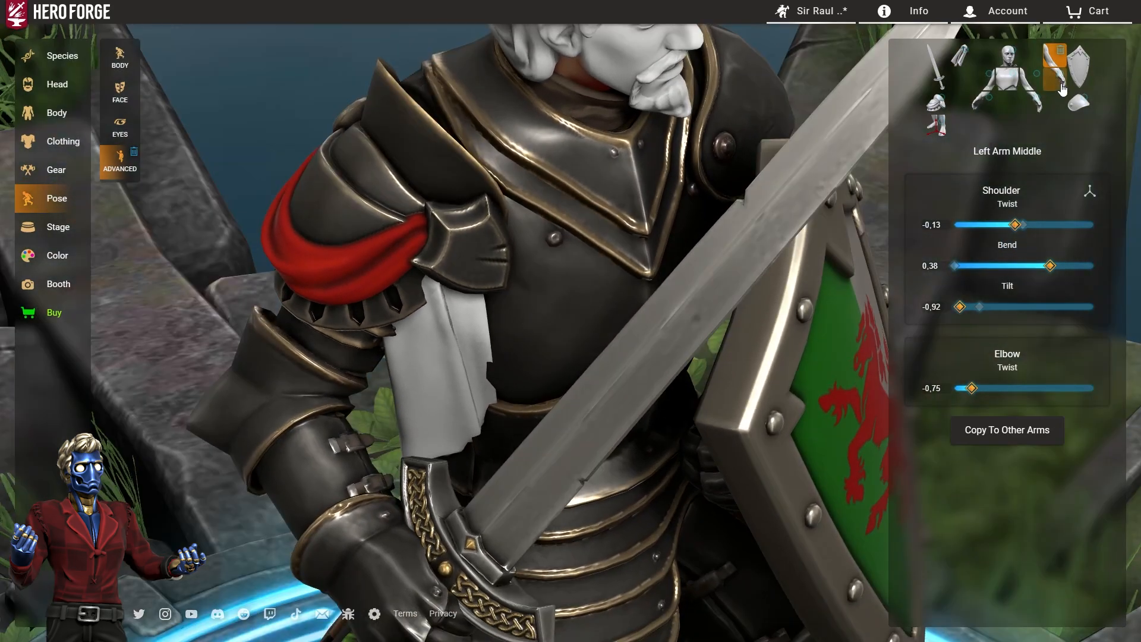
# Step: Set the middle left wrist's twist to -0.28, bend to -0.8 and tilt to 0.21, and the held cloth's twist to 0.68
pyautogui.click(1061, 85)
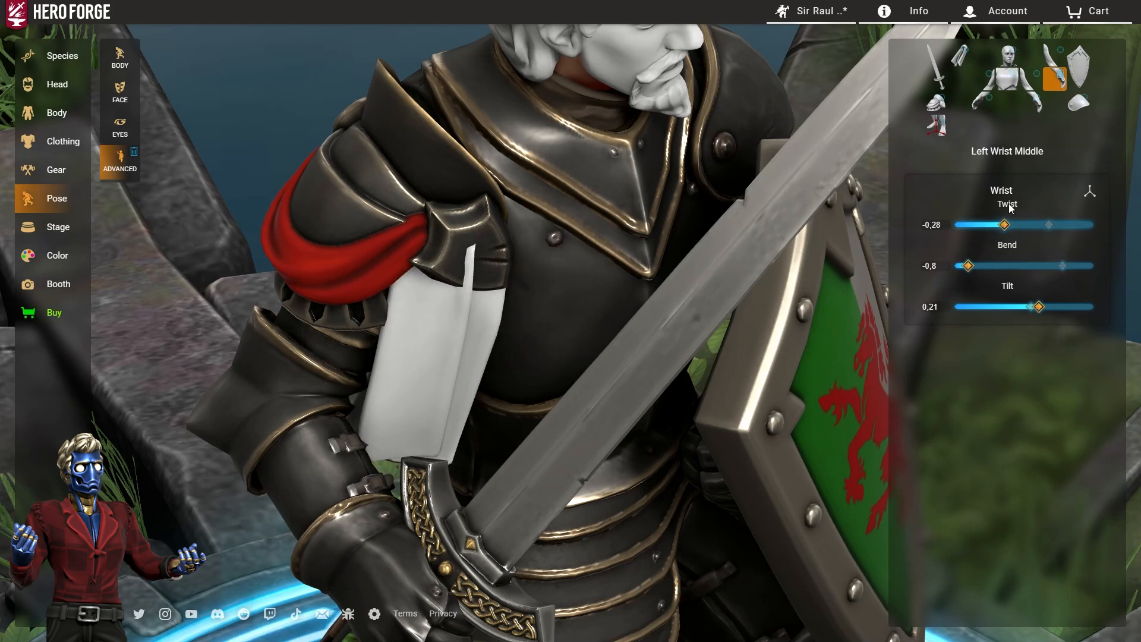
pyautogui.click(970, 59)
pyautogui.moveTo(1023, 224); pyautogui.dragTo(1071, 209)
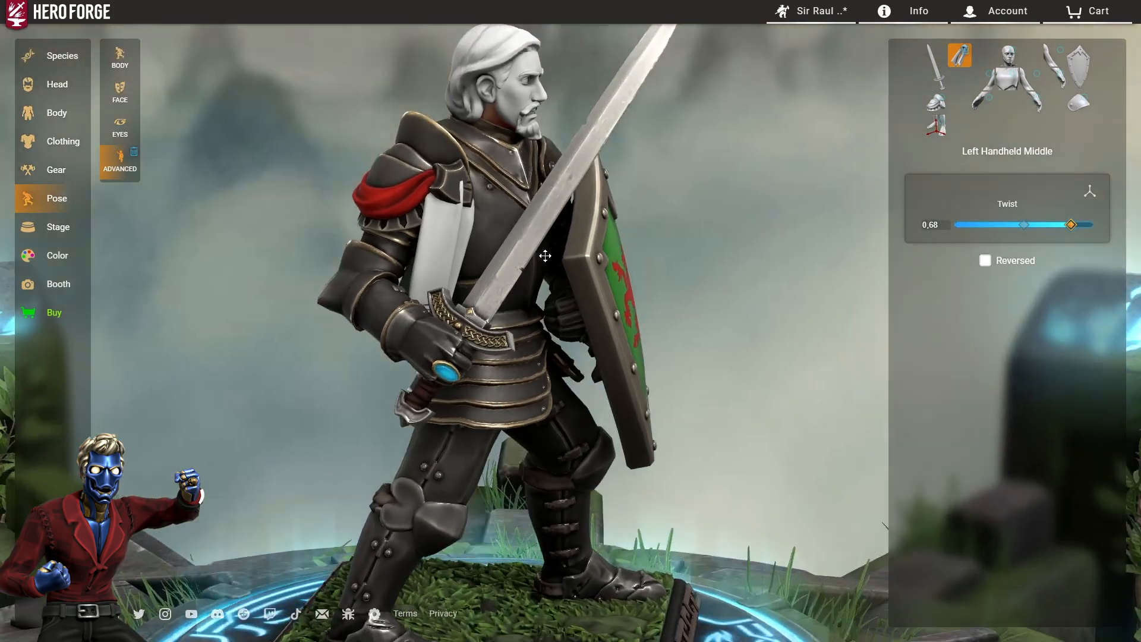
pyautogui.scroll(10, 506, 271)
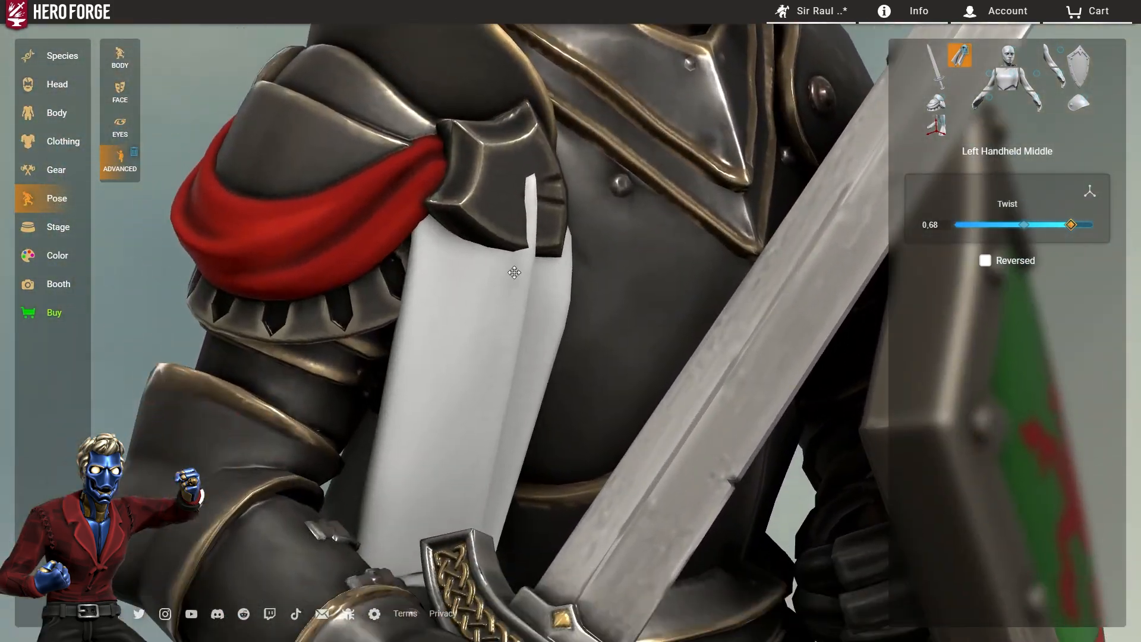
pyautogui.scroll(-8, 518, 278)
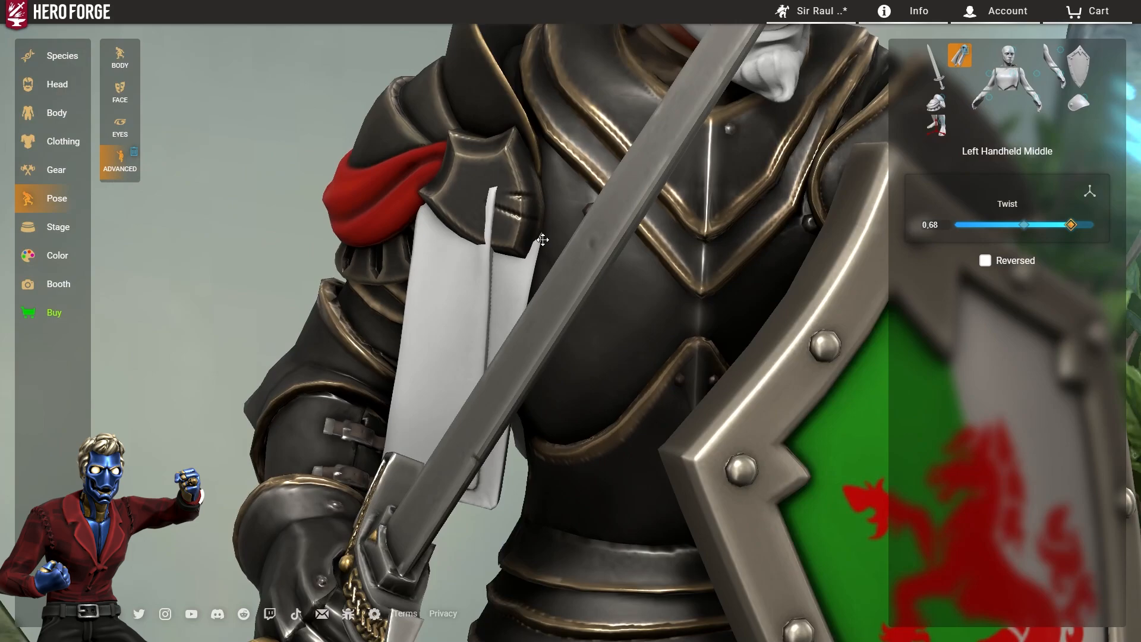
pyautogui.moveTo(543, 239); pyautogui.dragTo(630, 232)
pyautogui.moveTo(405, 216); pyautogui.dragTo(544, 224)
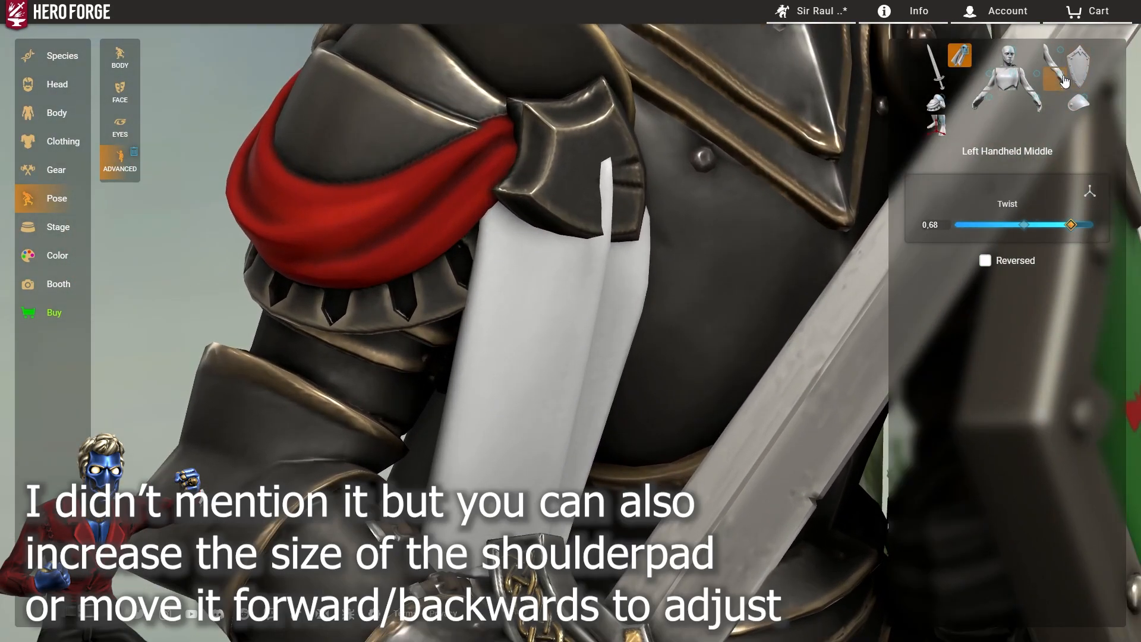
# Step: Set the middle left wrist's twist to -0.28 and tilt to 0.16 to tuck the cloth's top edge behind the shoulder pad
pyautogui.click(1063, 80)
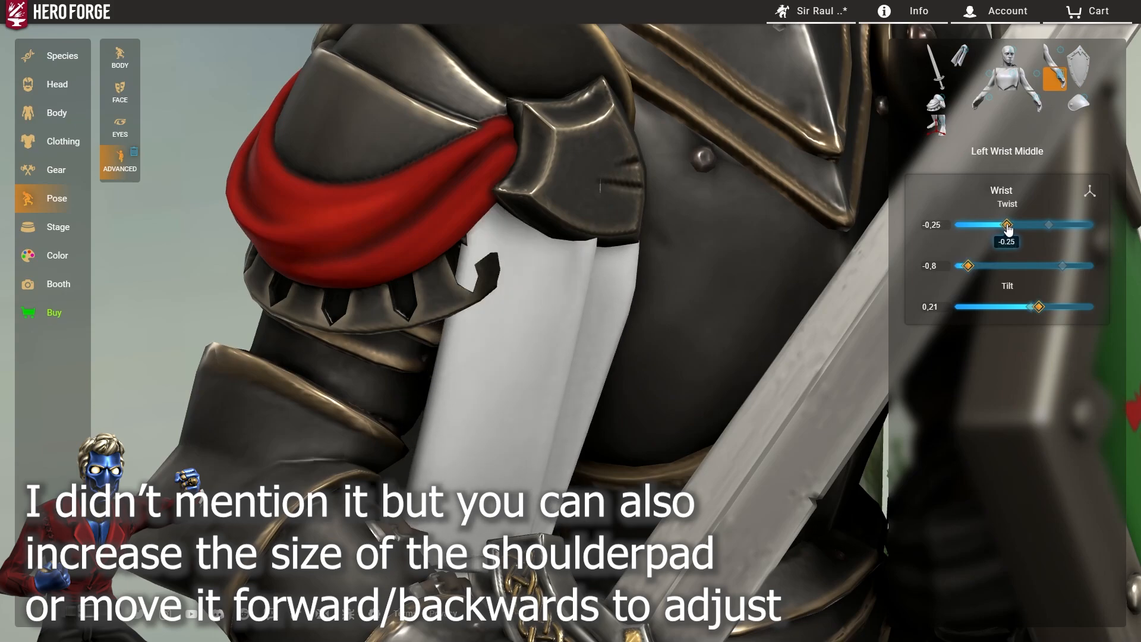
pyautogui.moveTo(1038, 307); pyautogui.dragTo(1034, 307)
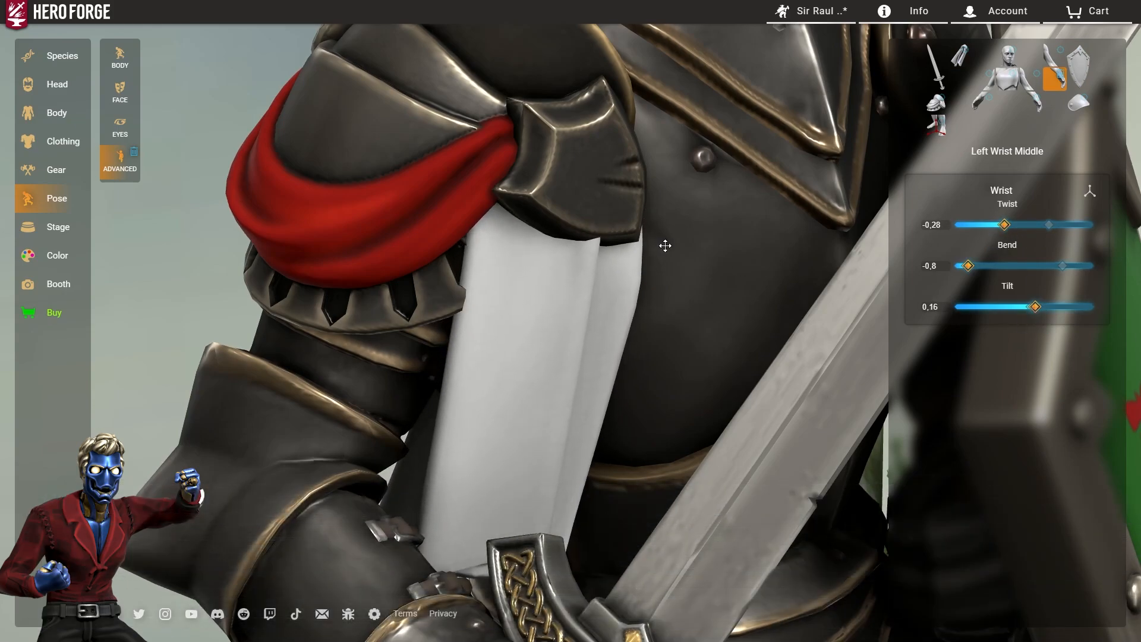
pyautogui.scroll(-10, 665, 245)
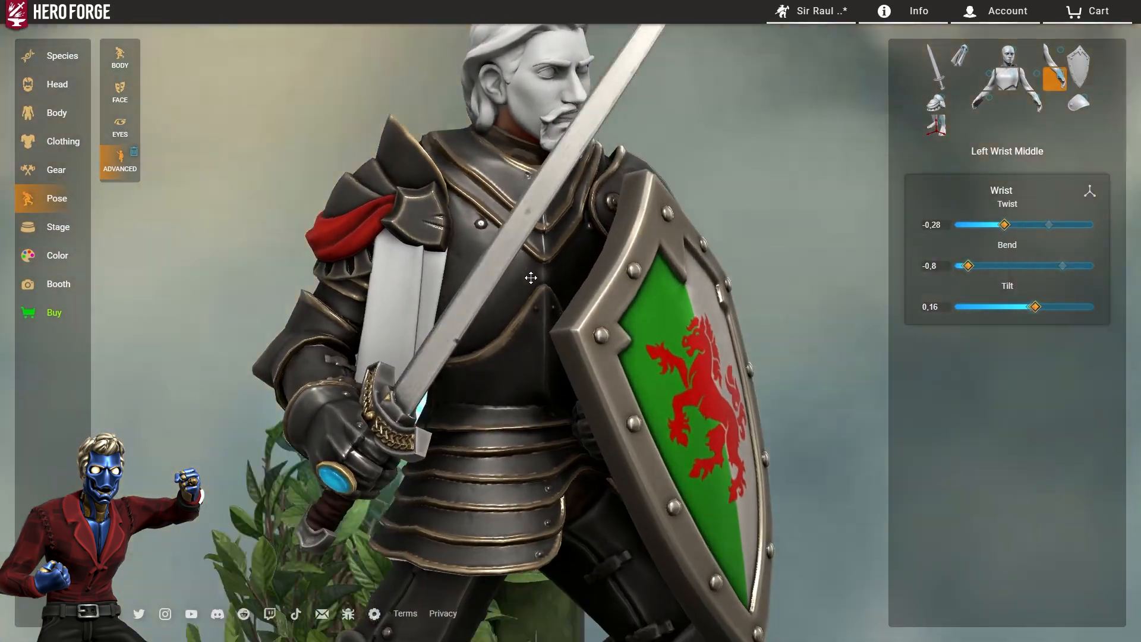
# Step: Paint the white cloth hanging below the shoulder pad with the red fabric from the figure's mixed paints
pyautogui.click(57, 254)
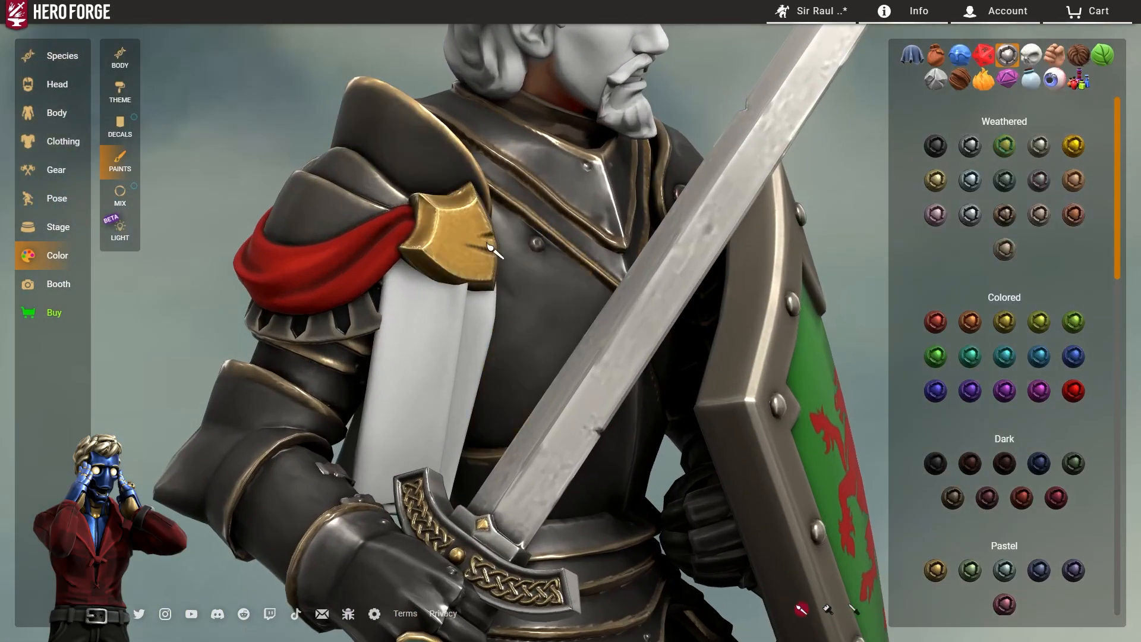
pyautogui.click(120, 195)
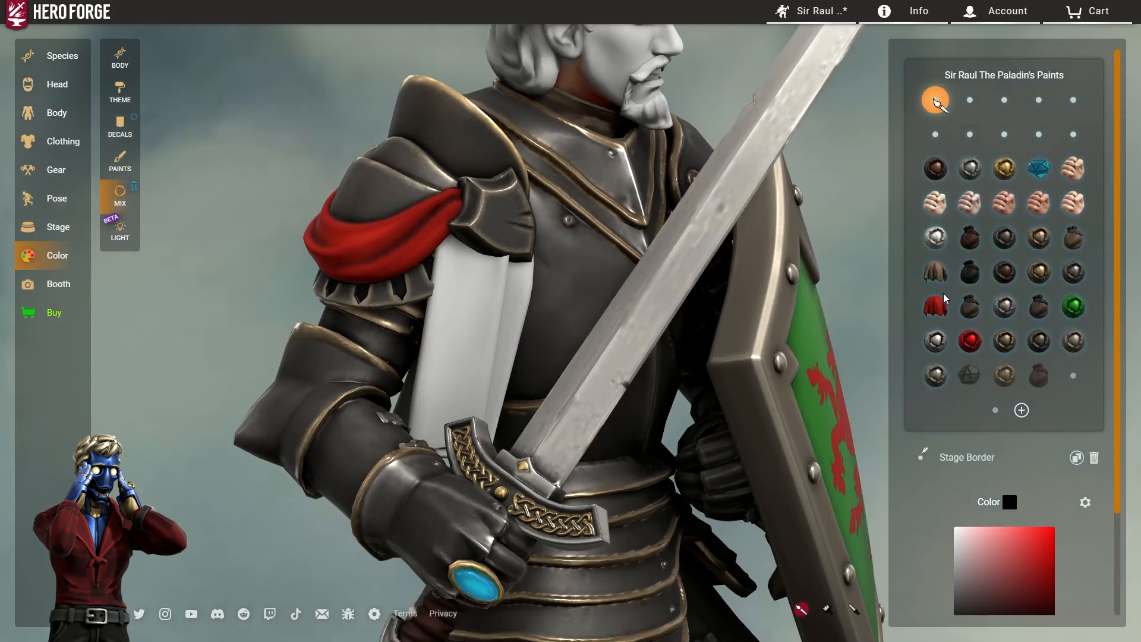
pyautogui.click(935, 304)
pyautogui.click(482, 309)
pyautogui.scroll(-3, 313, 191)
pyautogui.moveTo(297, 190)
pyautogui.mouseDown()
pyautogui.moveTo(156, 178)
pyautogui.moveTo(715, 163)
pyautogui.moveTo(735, 274)
pyautogui.moveTo(234, 133)
pyautogui.moveTo(375, 162)
pyautogui.mouseUp()
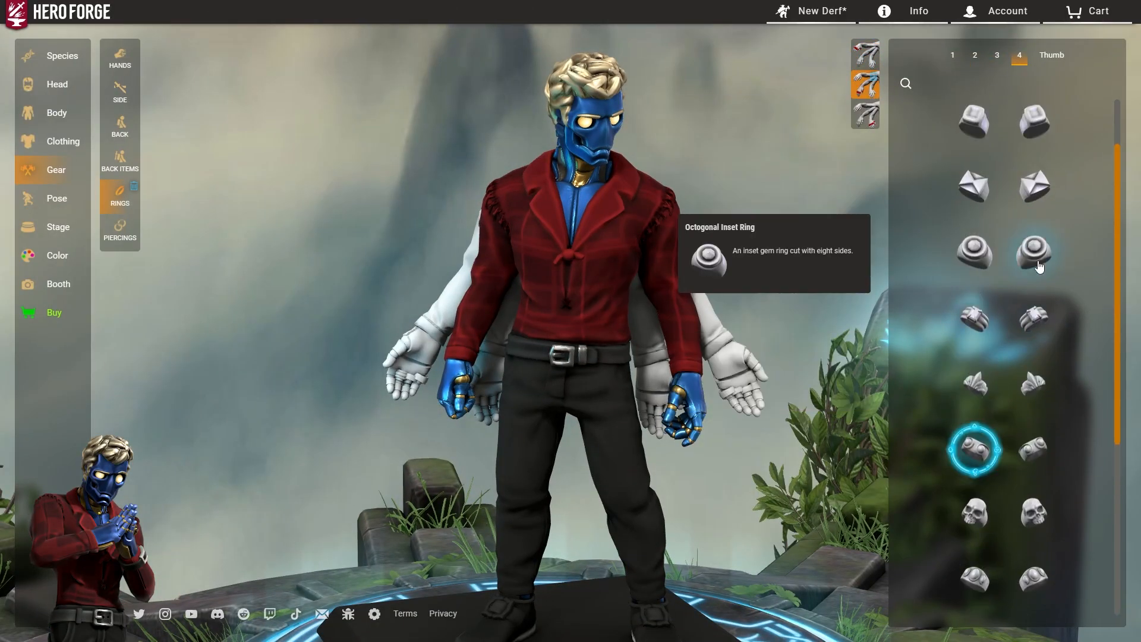
# Step: Switch to the third-finger rings on the other figure's extra hands and paint the hands' rings gold from the saved paint library
pyautogui.click(997, 55)
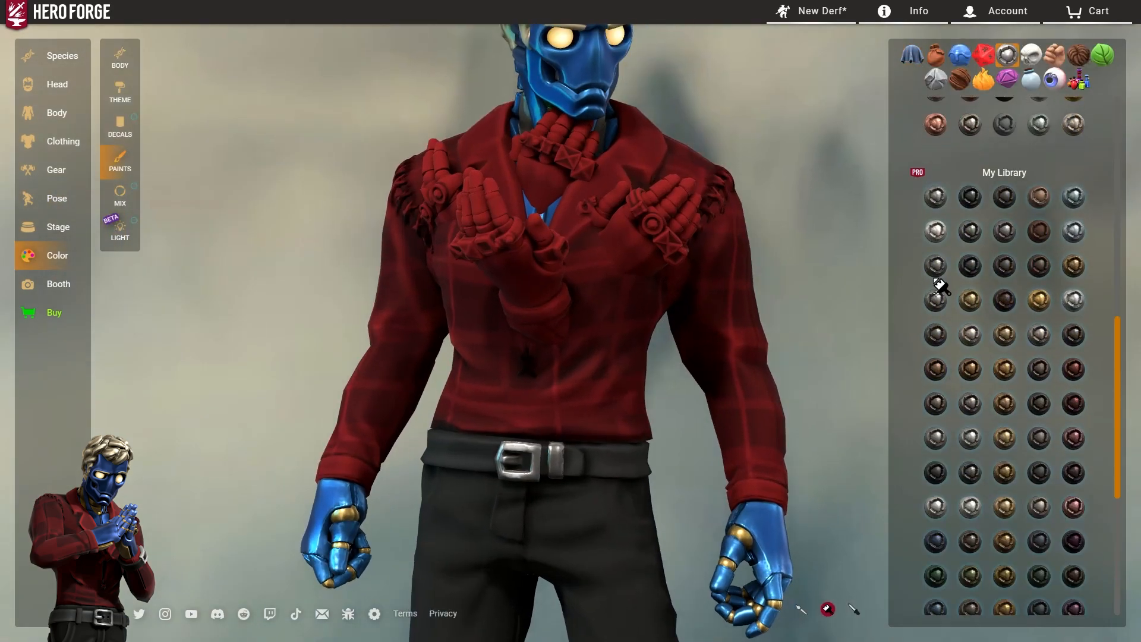
pyautogui.click(1038, 300)
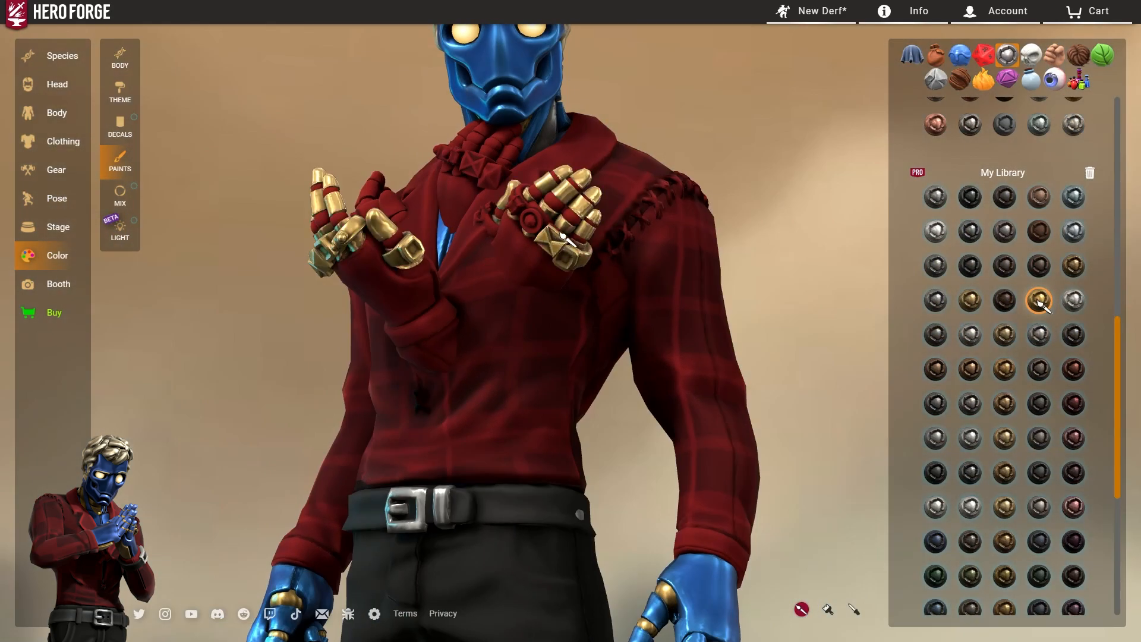